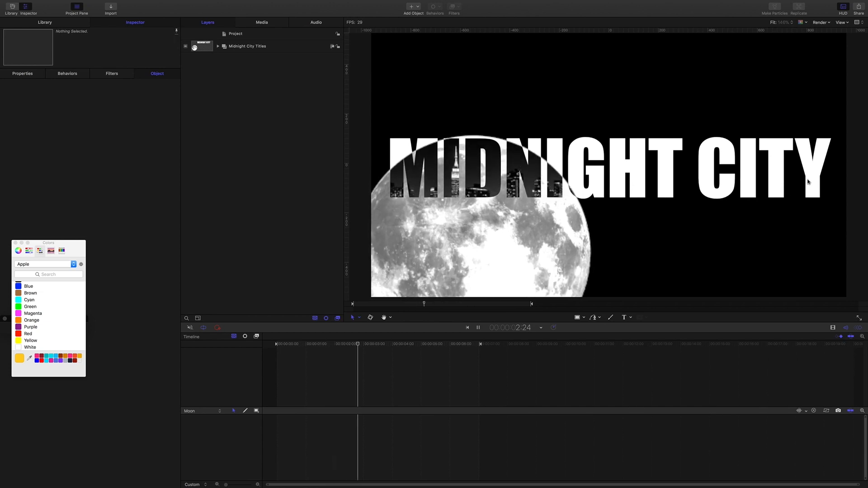
# Play and scrub through the finished title animation to review the moon passing across the MIDNIGHT CITY text
pyautogui.press('space')
pyautogui.moveTo(381, 345); pyautogui.dragTo(437, 341)
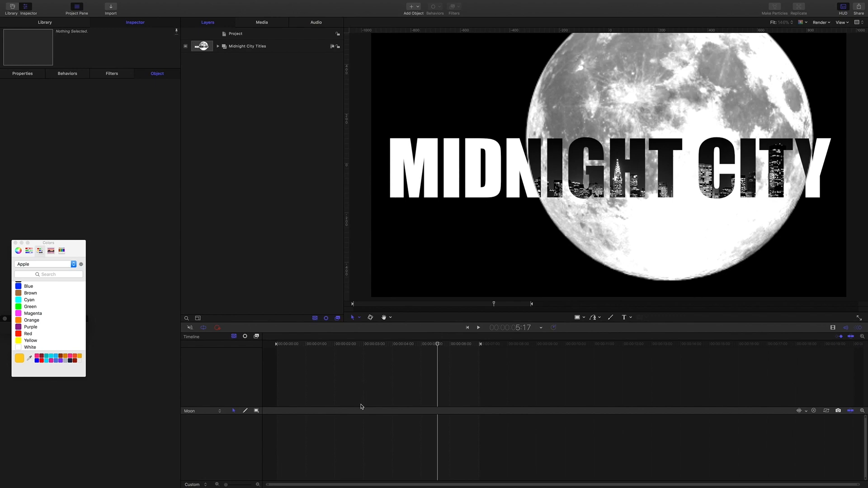
pyautogui.moveTo(437, 343); pyautogui.dragTo(280, 365)
pyautogui.press('space')
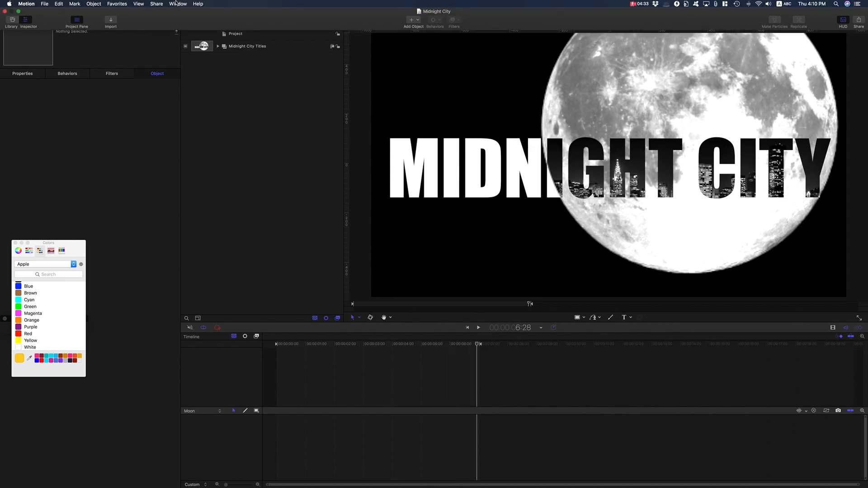
# Switch to the project containing the separate text and images, and examine the formatting of its MIDNIGHT CITY text layer
pyautogui.click(178, 4)
pyautogui.click(210, 204)
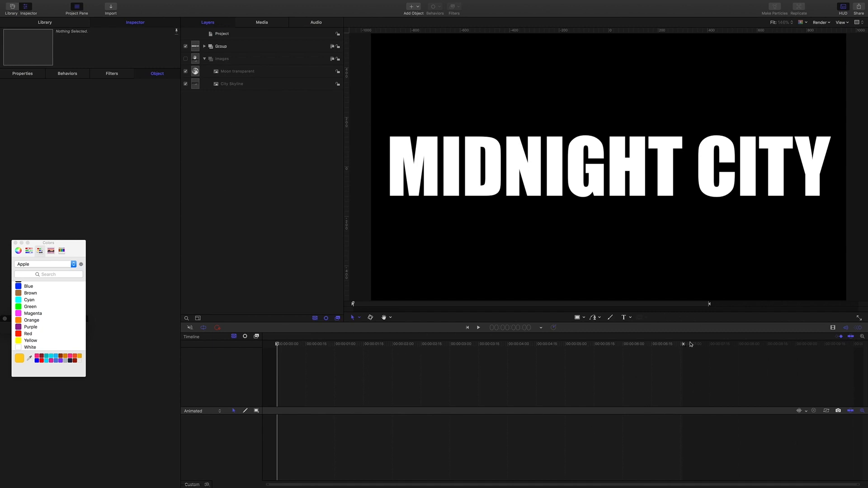
pyautogui.click(204, 46)
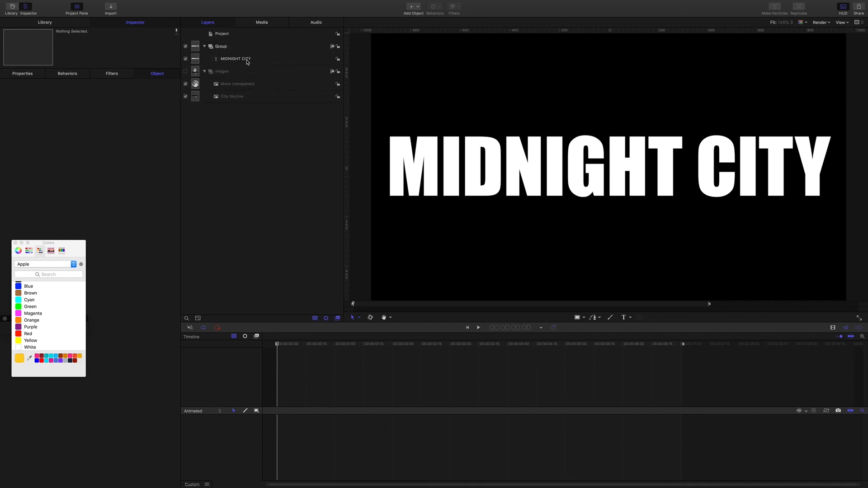
pyautogui.click(246, 59)
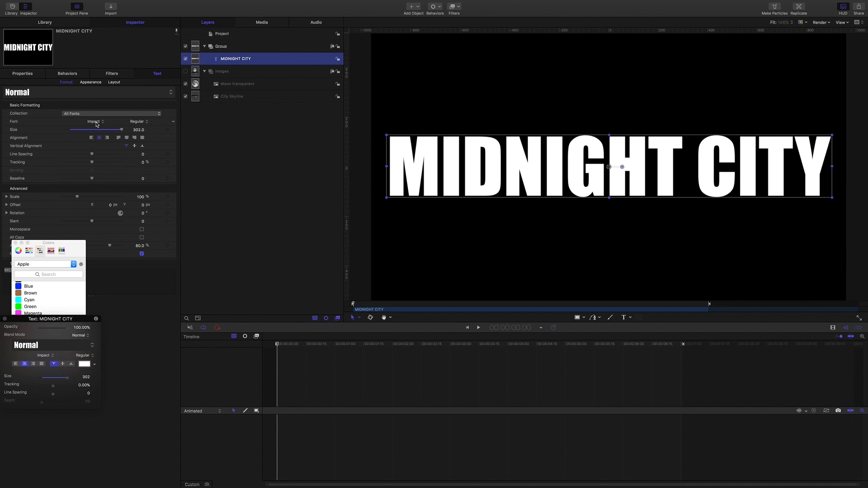
# Make the Images group visible and inspect the moon and City Skyline images alongside the title text
pyautogui.click(246, 86)
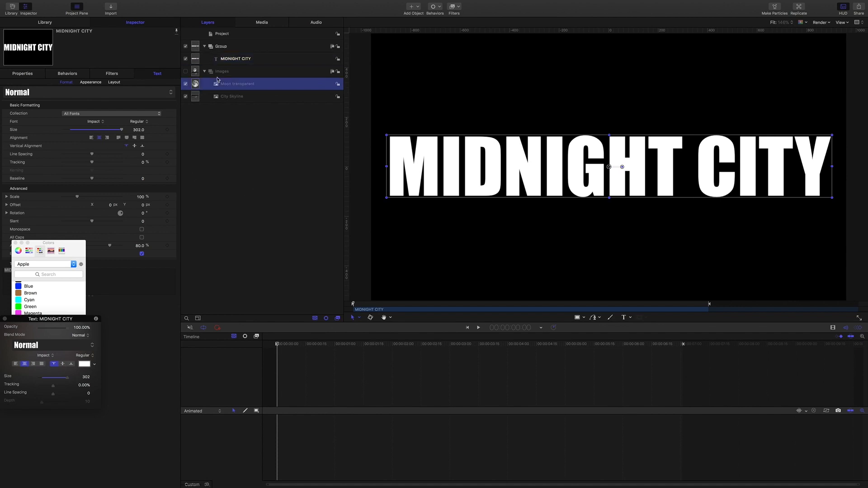
pyautogui.click(185, 72)
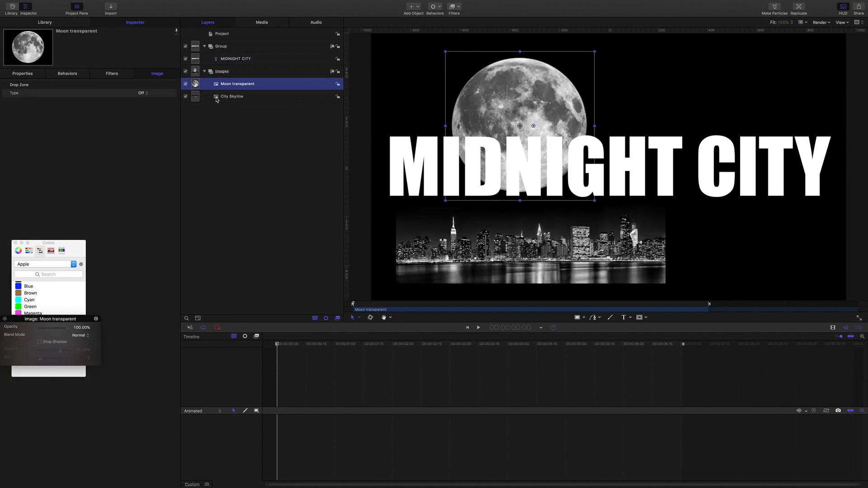
pyautogui.click(244, 156)
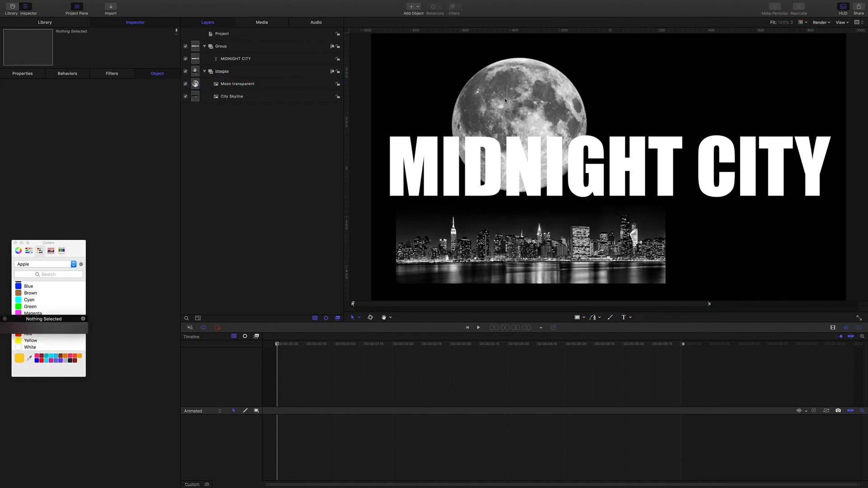
pyautogui.click(519, 93)
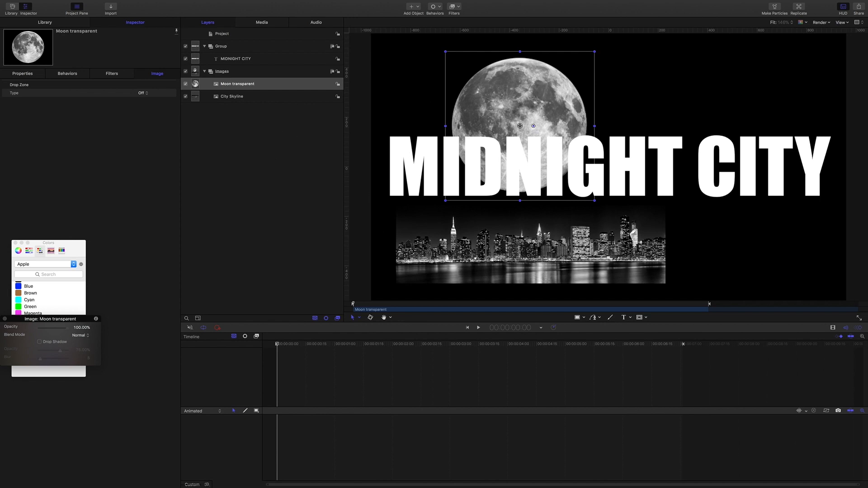
pyautogui.click(467, 242)
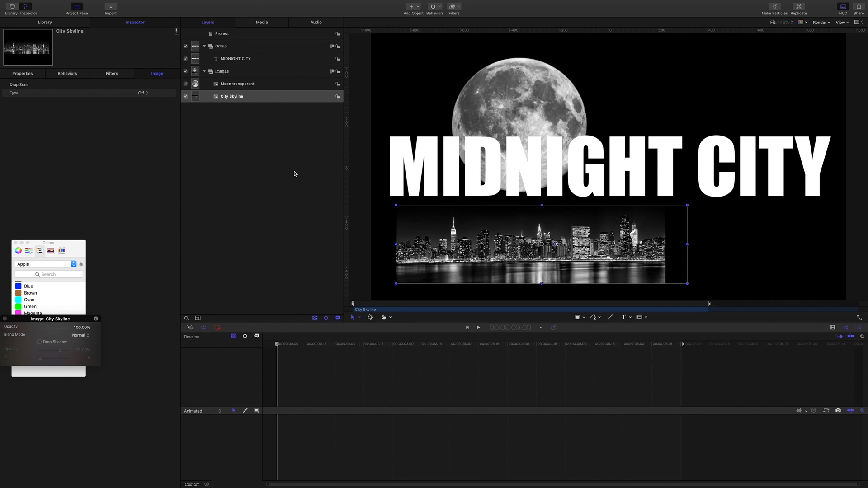
pyautogui.click(239, 60)
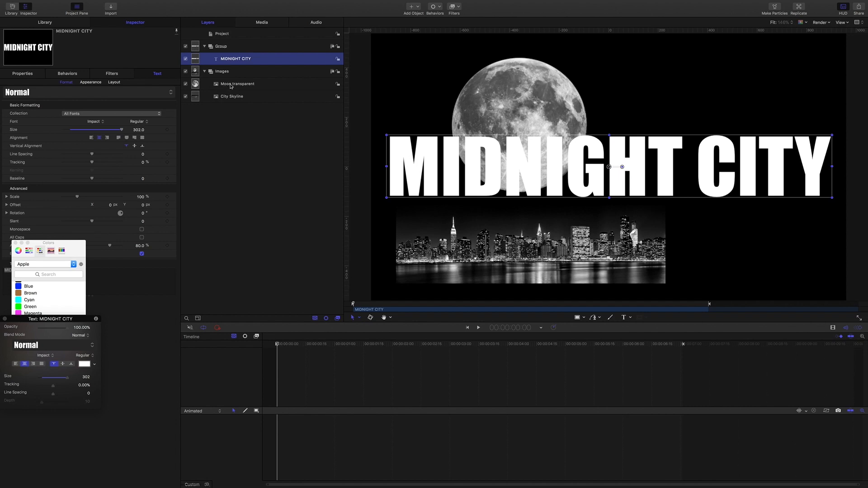
# Move the Moon transparent image into the group holding the title text and rename it as Lead Moon
pyautogui.moveTo(230, 86); pyautogui.dragTo(240, 58)
pyautogui.doubleClick(247, 59)
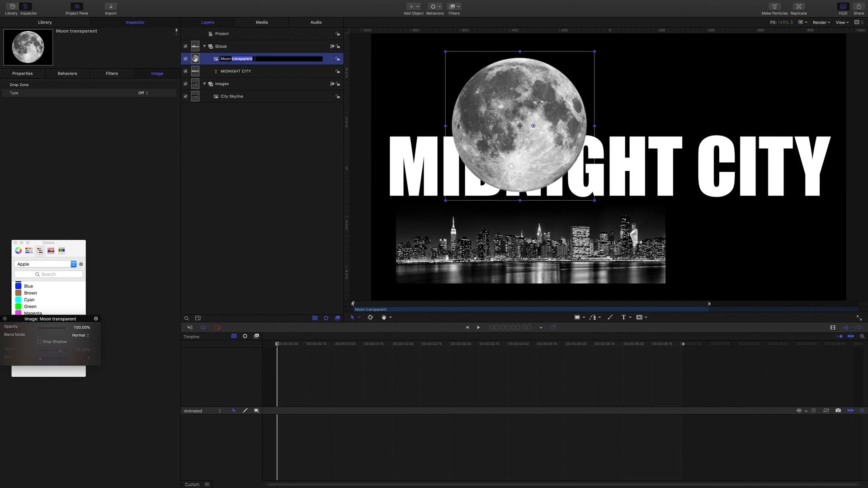
pyautogui.press('super+a')
pyautogui.write('Lead Moon')
pyautogui.press('Return')
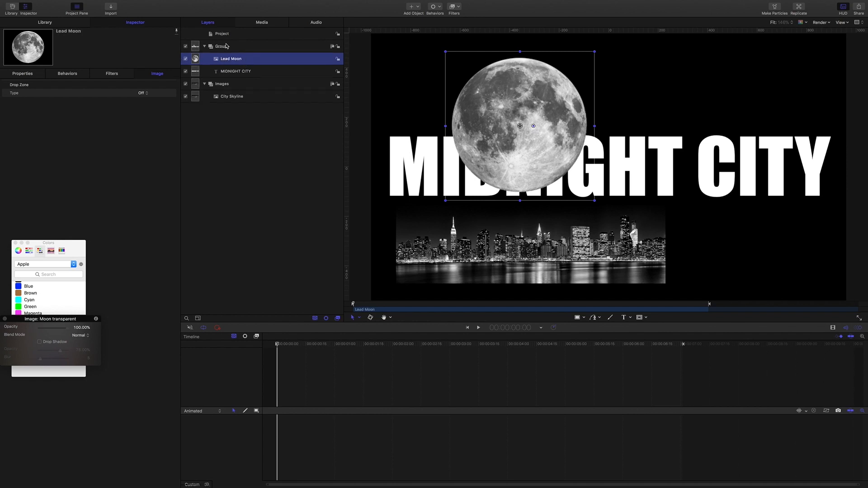
# Rename the group containing the title text as Lead and place the Lead Moon layer below the MIDNIGHT CITY text
pyautogui.doubleClick(226, 47)
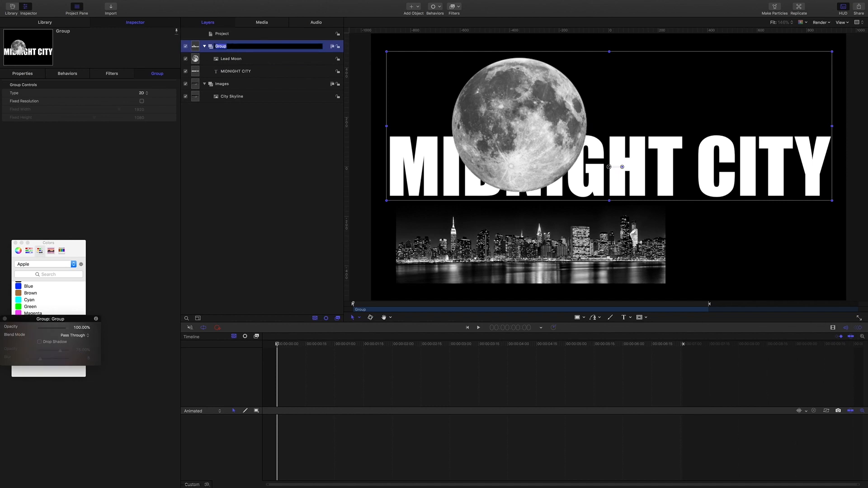
pyautogui.write('Lead')
pyautogui.press('Return')
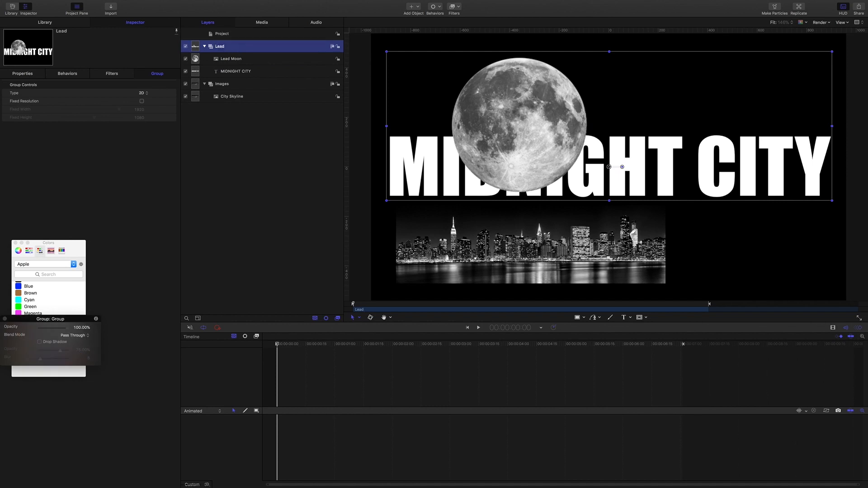
pyautogui.click(235, 61)
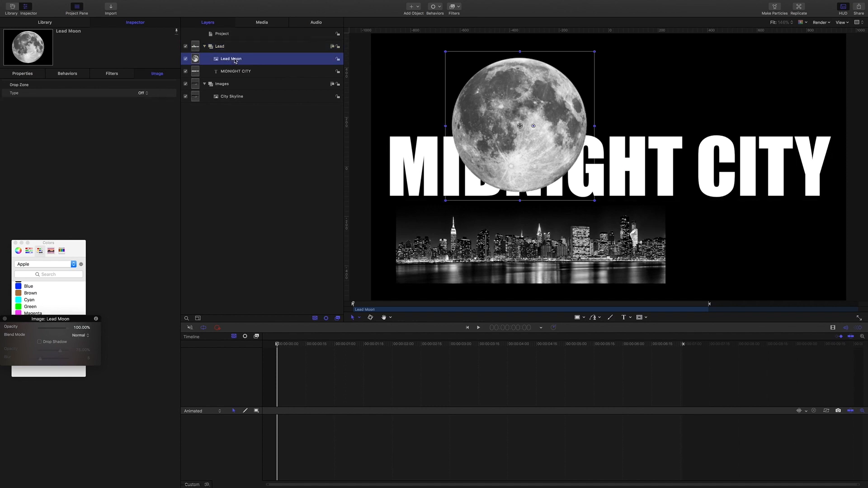
pyautogui.press('super+bracketleft')
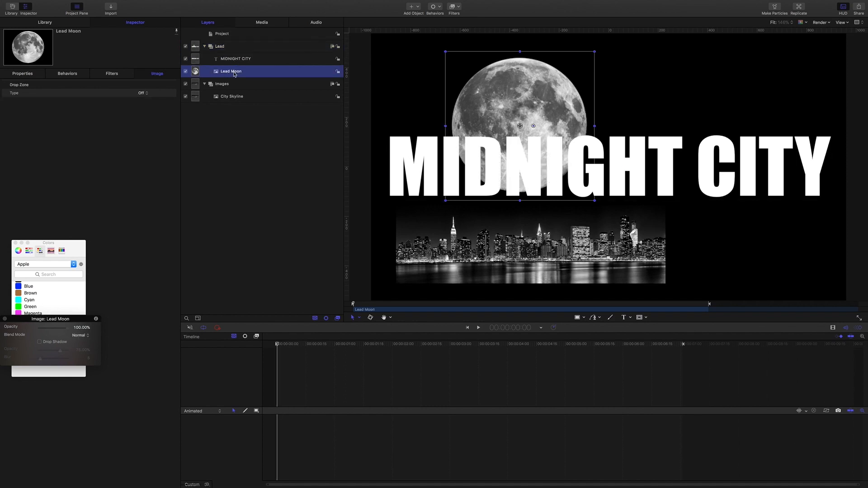
# Add an image mask to Lead Moon with MIDNIGHT CITY as its source and the mask blend mode set to Subtract
pyautogui.rightClick(235, 72)
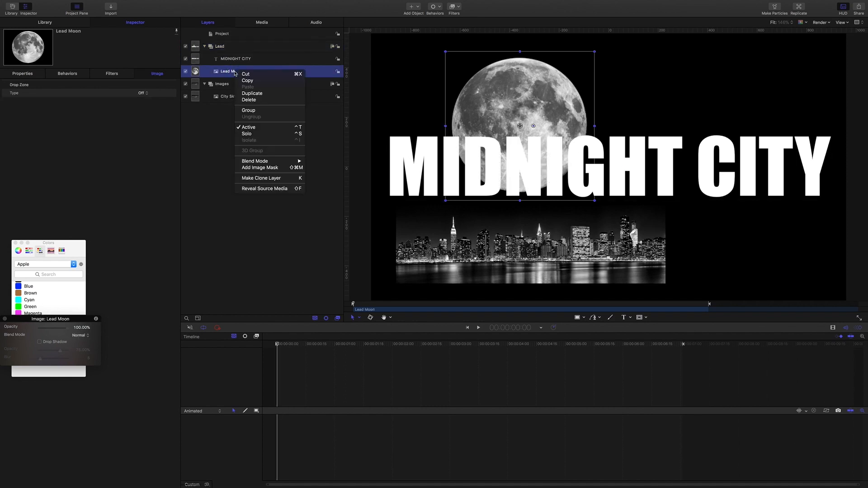
pyautogui.click(250, 168)
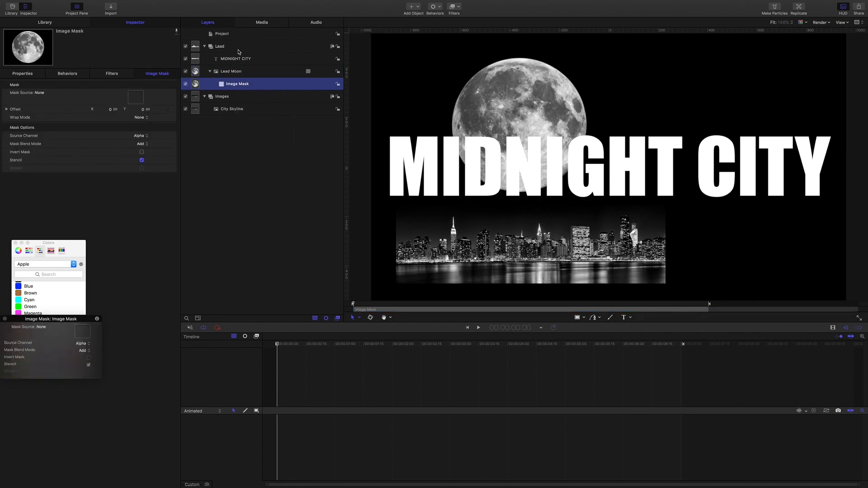
pyautogui.moveTo(248, 63); pyautogui.dragTo(139, 97)
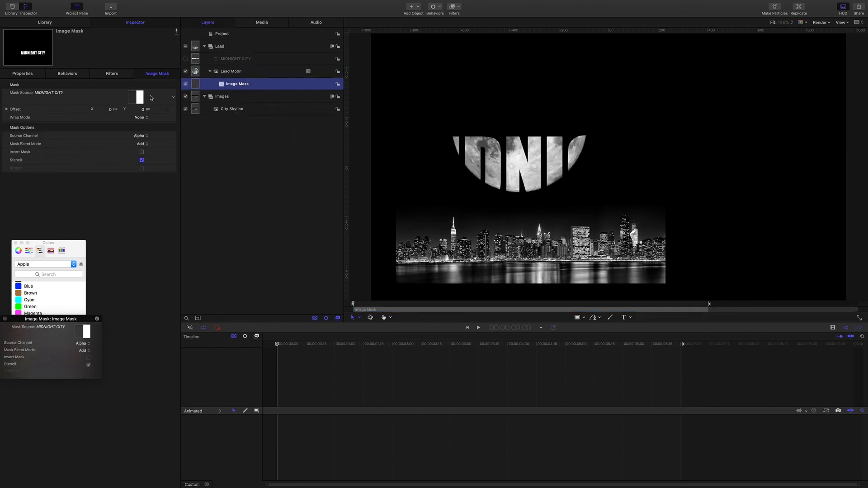
pyautogui.click(140, 144)
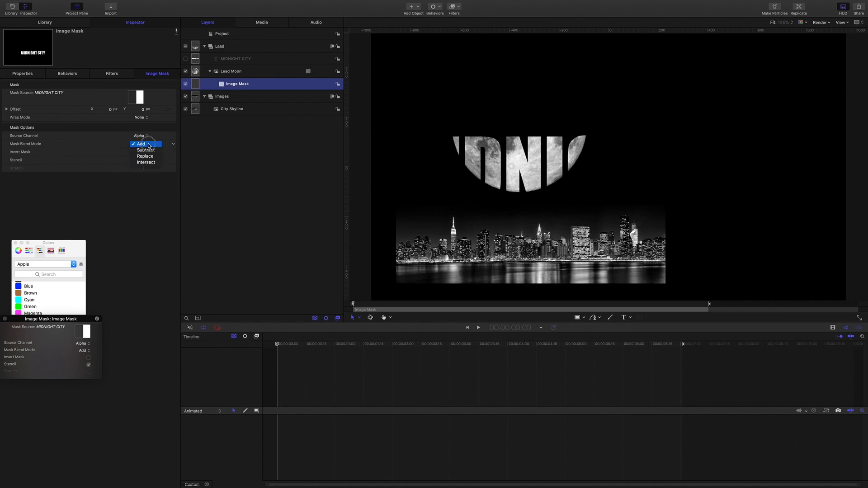
pyautogui.click(143, 151)
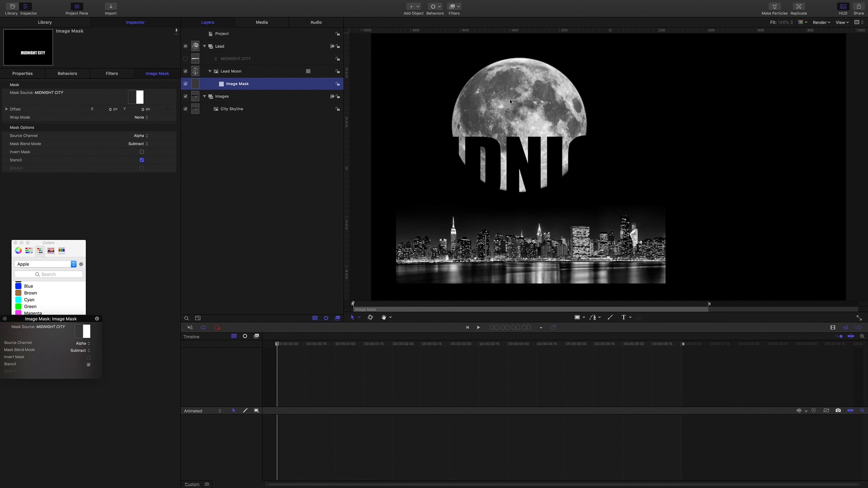
# Apply a Levels filter to Lead Moon and brighten it by lowering the input white point to about three quarters of the range
pyautogui.click(236, 72)
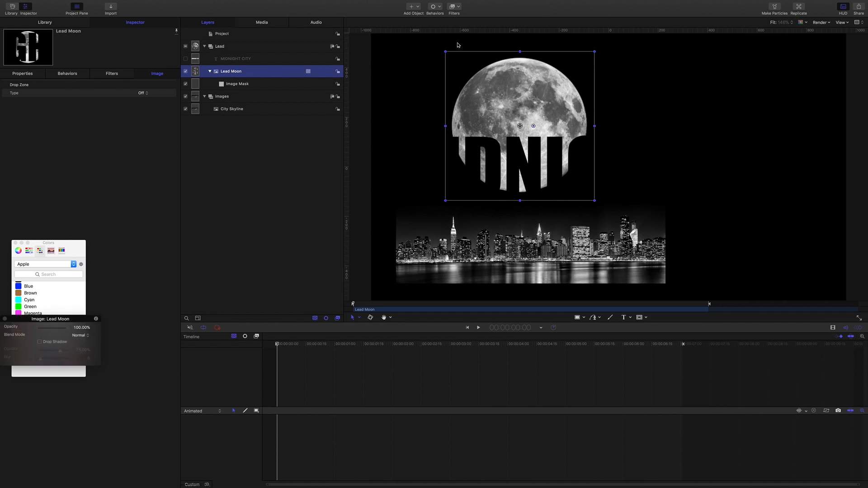
pyautogui.click(459, 6)
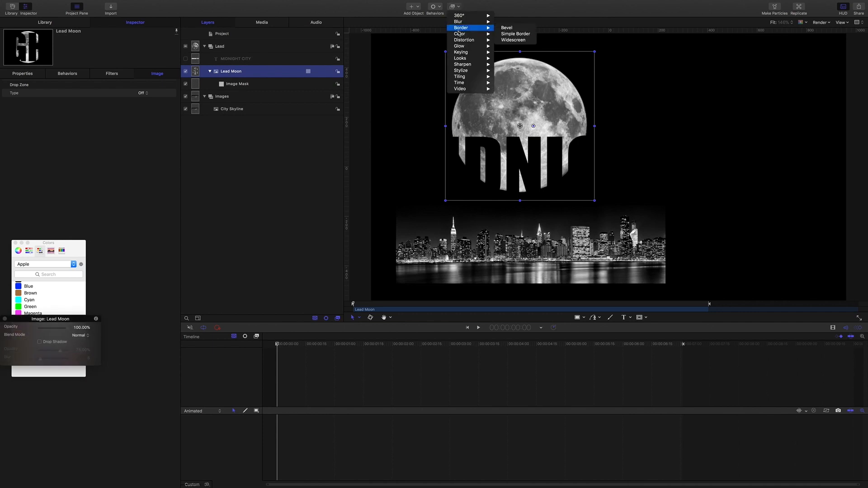
pyautogui.moveTo(461, 34)
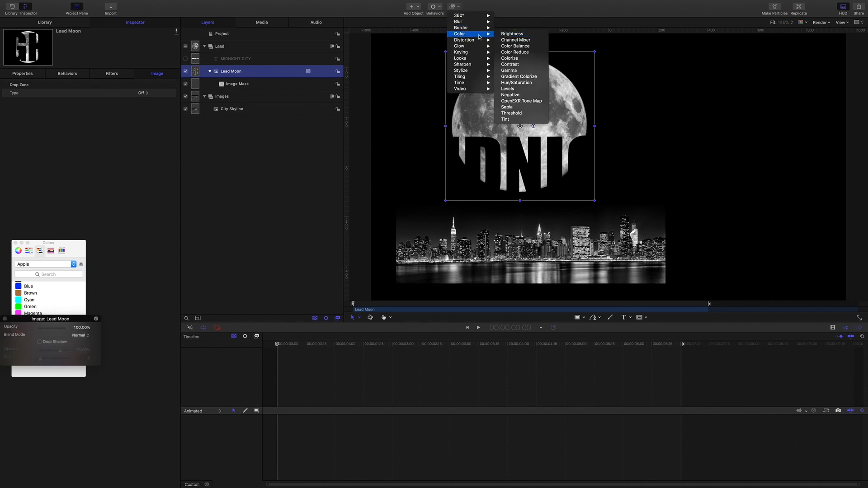
pyautogui.click(507, 89)
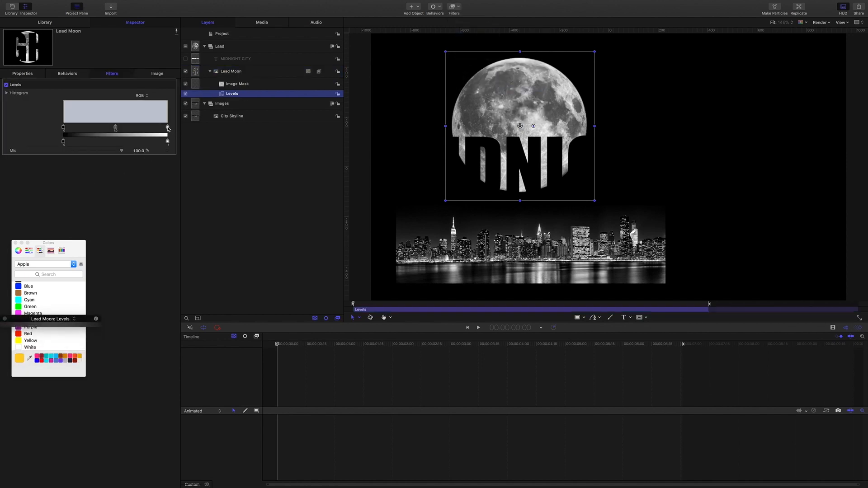
pyautogui.moveTo(167, 128); pyautogui.dragTo(140, 127)
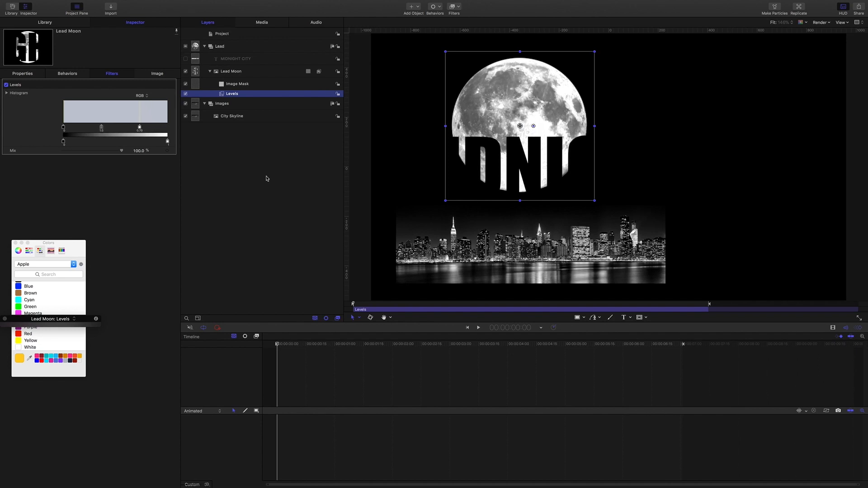
pyautogui.click(266, 178)
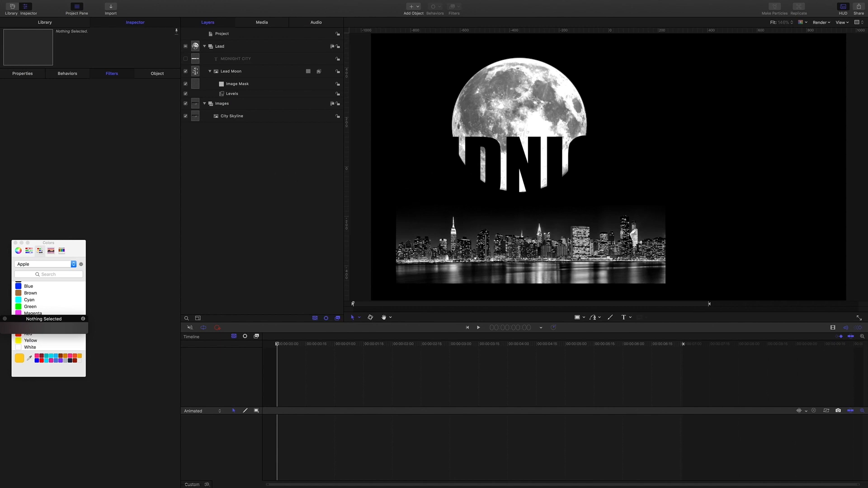
# Create a new group above the Lead group and name it Follow
pyautogui.click(221, 46)
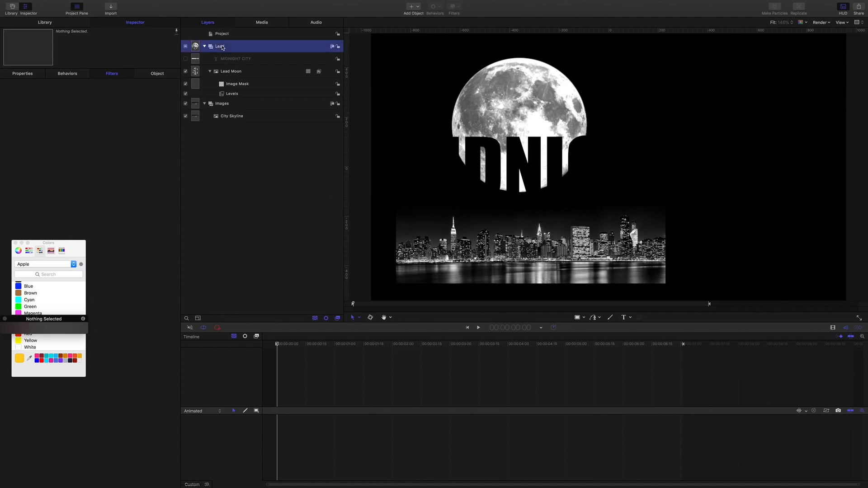
pyautogui.press('super+shift+n')
pyautogui.doubleClick(221, 46)
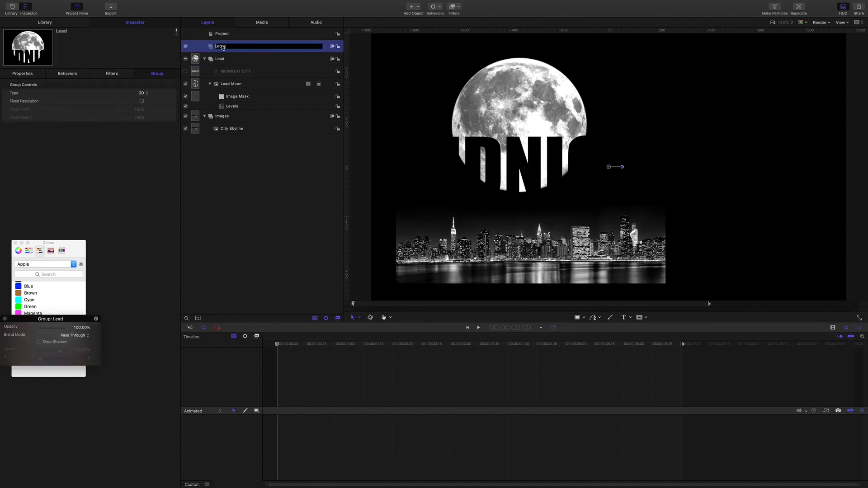
pyautogui.write('Follow')
pyautogui.press('Return')
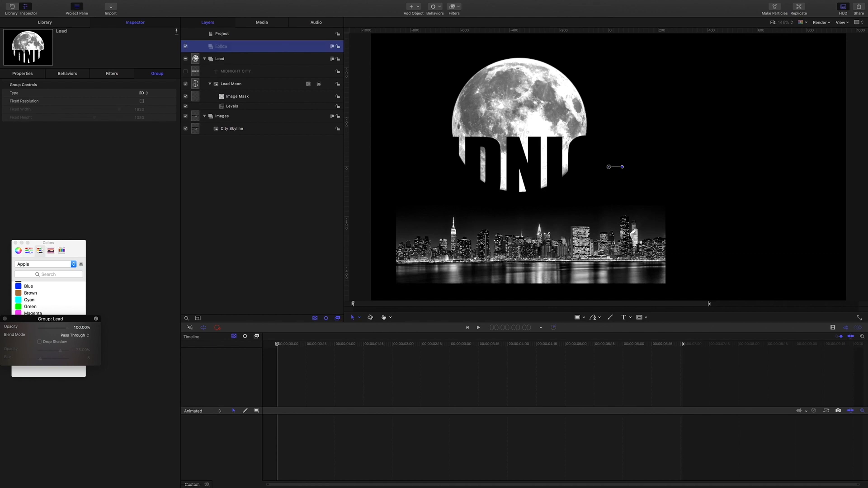
# Duplicate Lead Moon into the Follow group and delete the image mask from the copy
pyautogui.click(234, 85)
pyautogui.press('super+d')
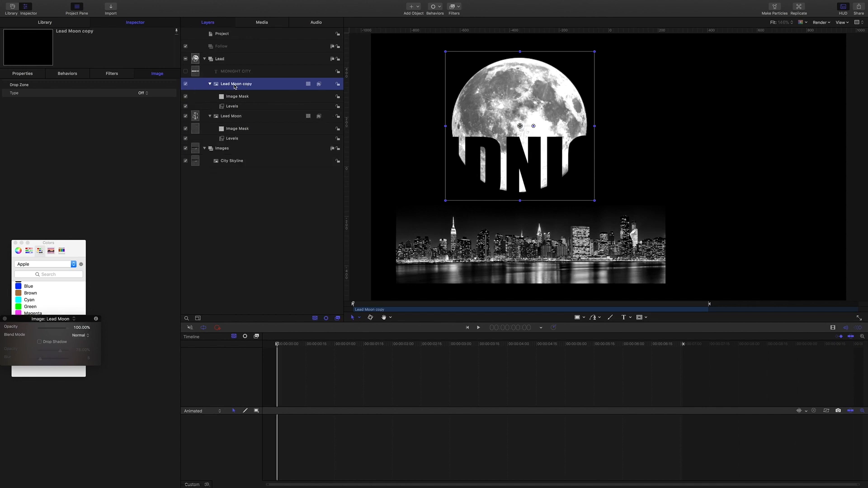
pyautogui.moveTo(240, 86); pyautogui.dragTo(229, 48)
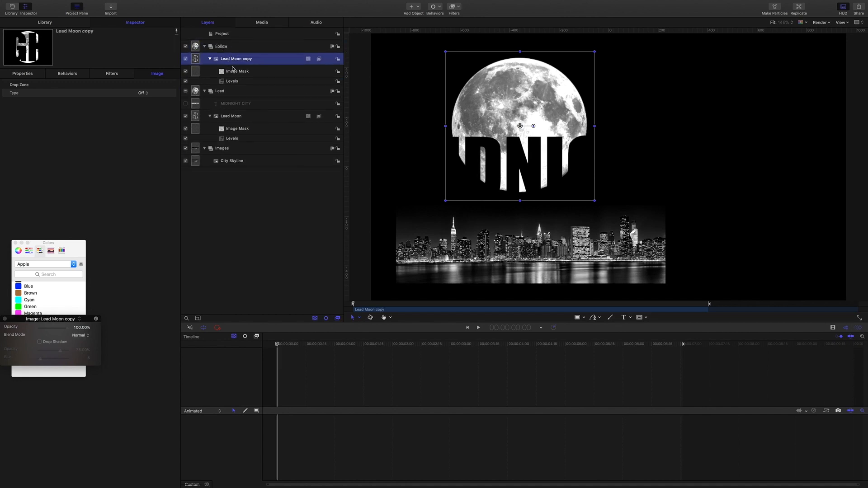
pyautogui.click(241, 74)
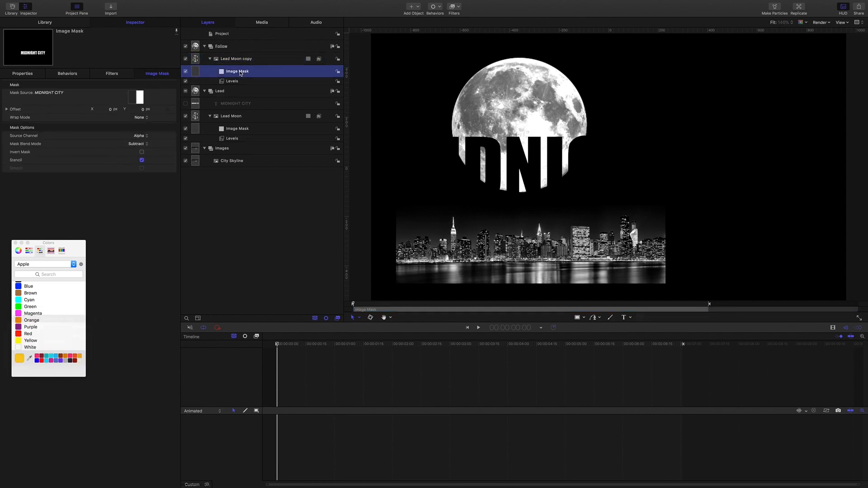
pyautogui.press('Delete')
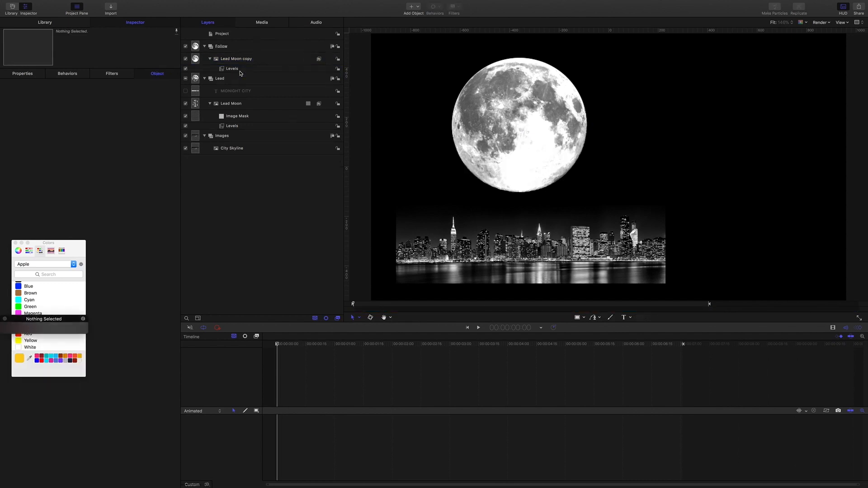
# Rename the Lead Moon copy layer in the Follow group as Follow
pyautogui.doubleClick(235, 59)
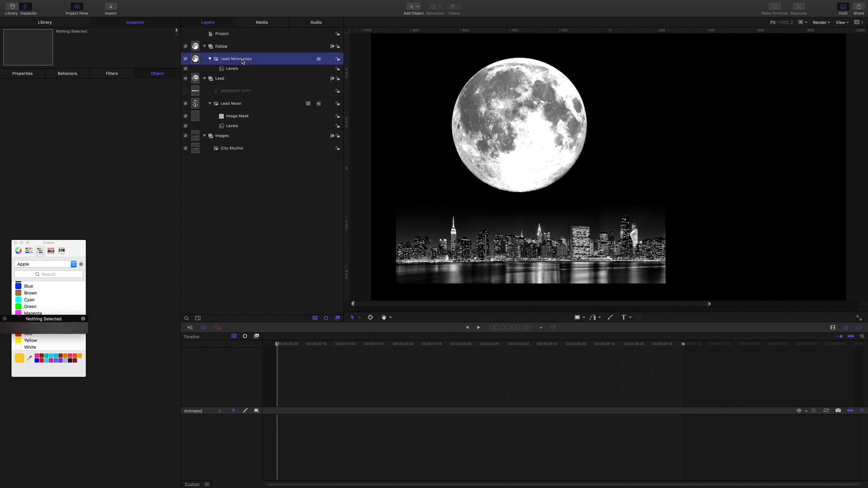
pyautogui.write('Follow')
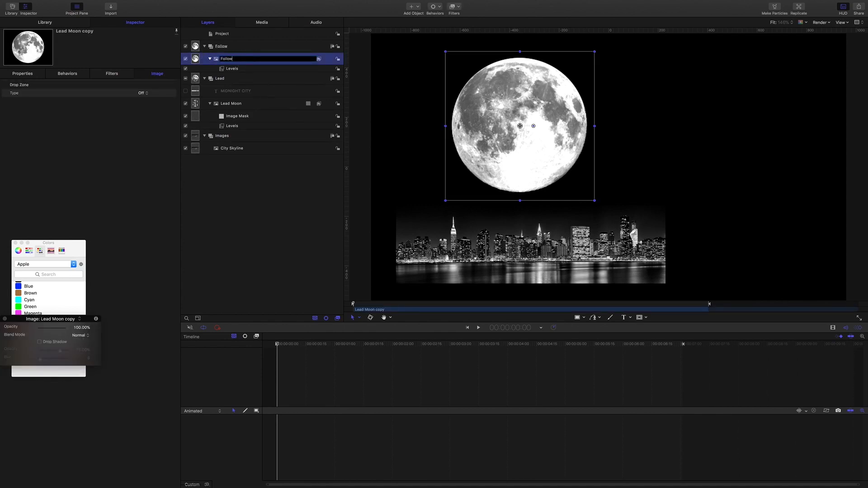
pyautogui.press('Return')
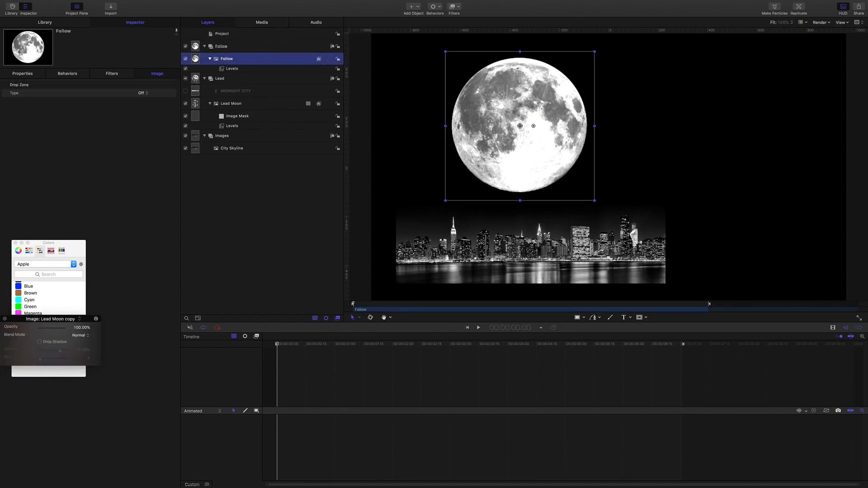
# Duplicate the MIDNIGHT CITY text layer and move the copy into the Follow group above the moon
pyautogui.click(234, 92)
pyautogui.press('super+d')
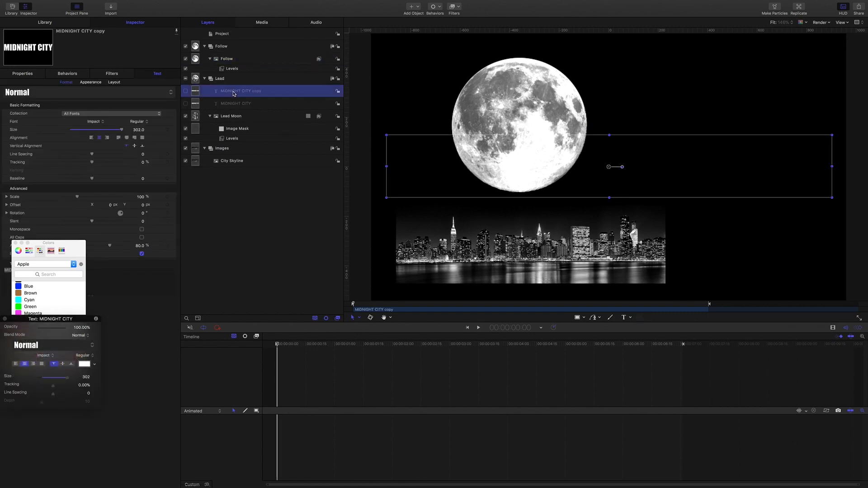
pyautogui.moveTo(233, 92); pyautogui.dragTo(227, 49)
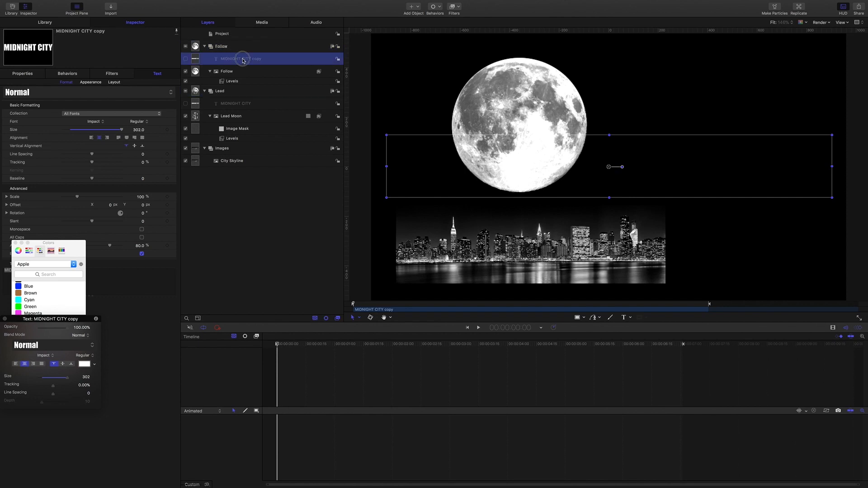
# Rename the copied text layer as MIDNIGHT CITY follow and turn on its visibility
pyautogui.doubleClick(240, 59)
pyautogui.click(260, 59)
pyautogui.press('BackSpace')
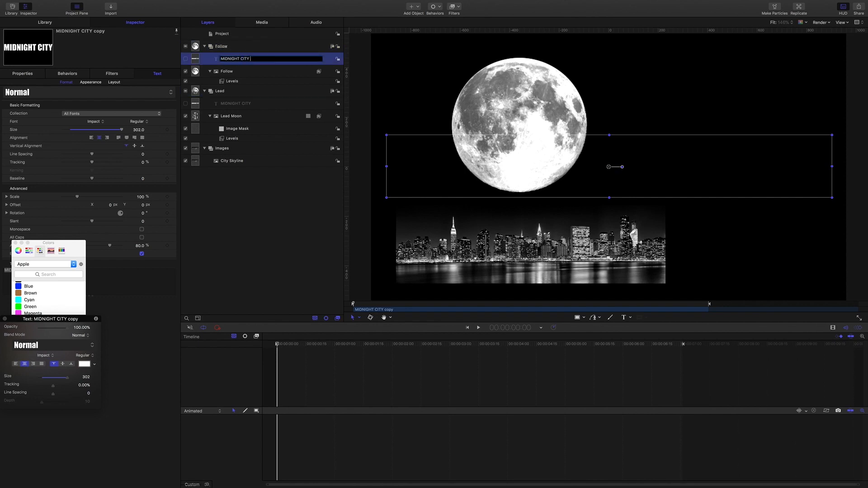
pyautogui.write('follow')
pyautogui.press('Return')
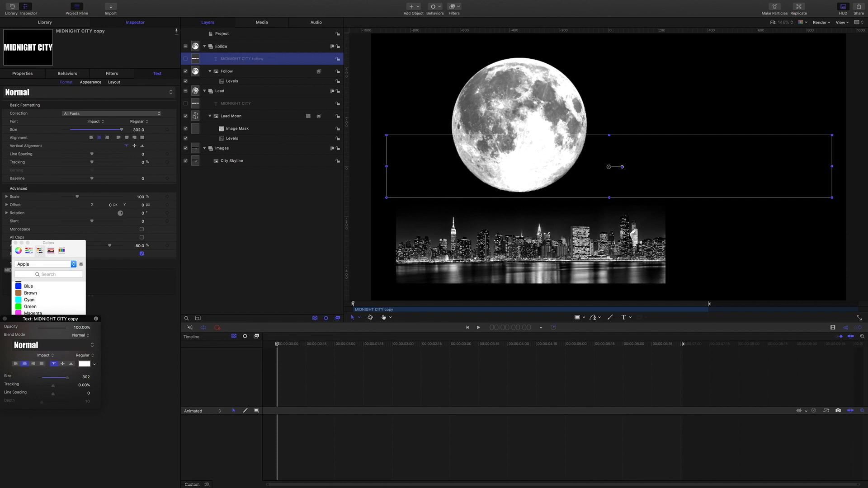
pyautogui.click(185, 59)
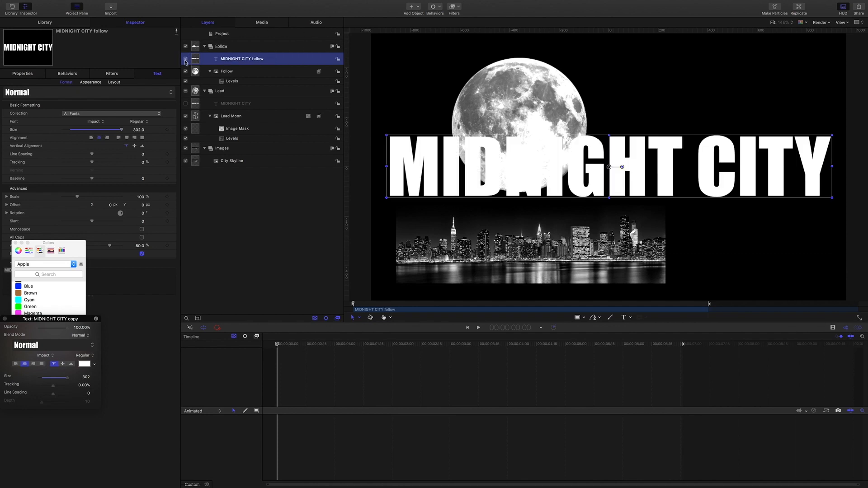
# Add an image mask to the Follow group with the Follow moon as its source and the mask blend mode set to Subtract
pyautogui.click(222, 47)
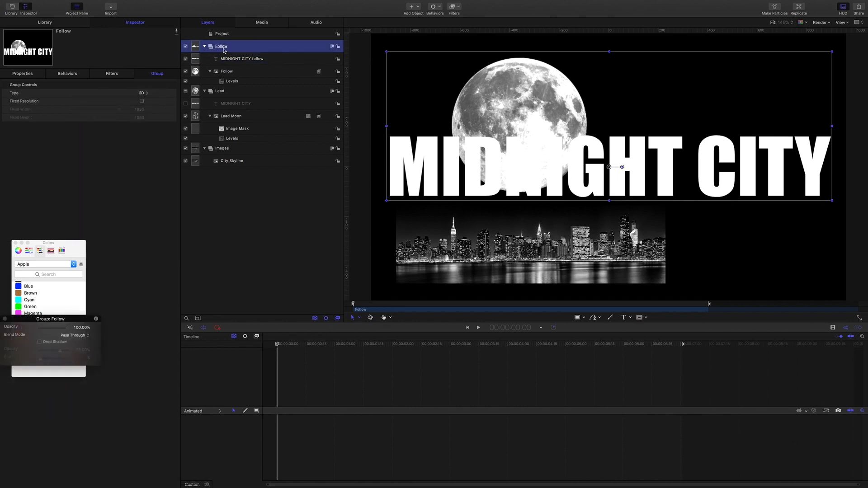
pyautogui.rightClick(223, 49)
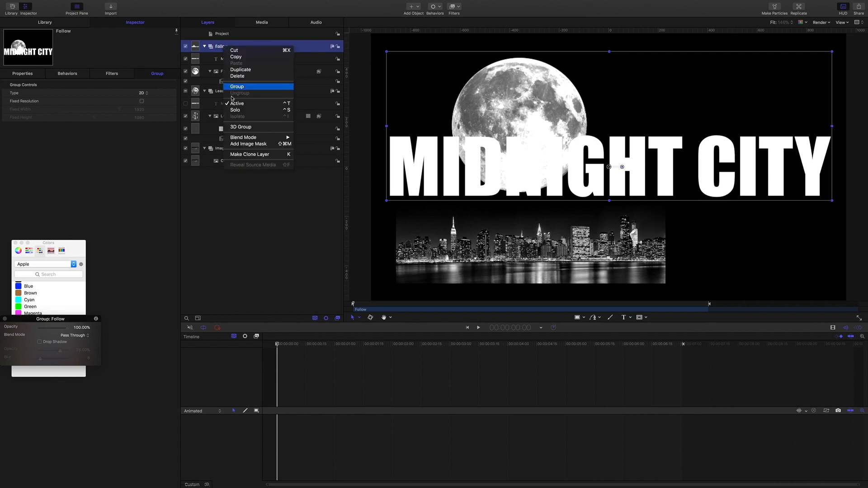
pyautogui.click(245, 144)
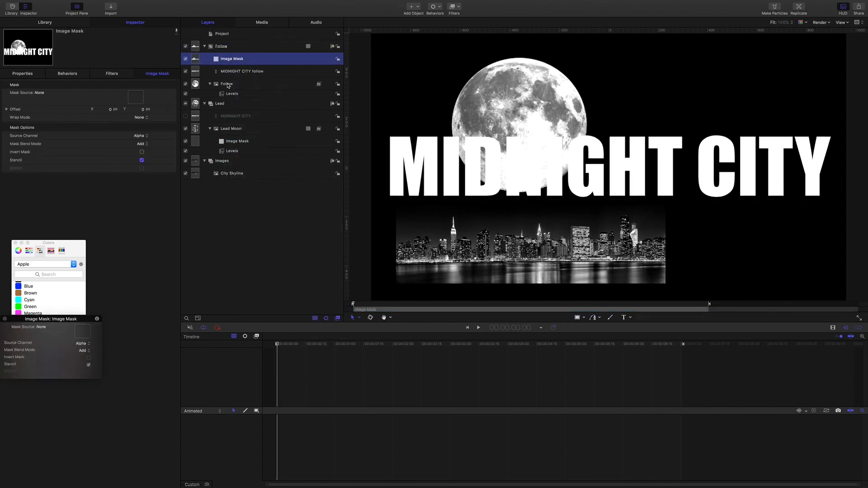
pyautogui.moveTo(228, 85); pyautogui.dragTo(134, 97)
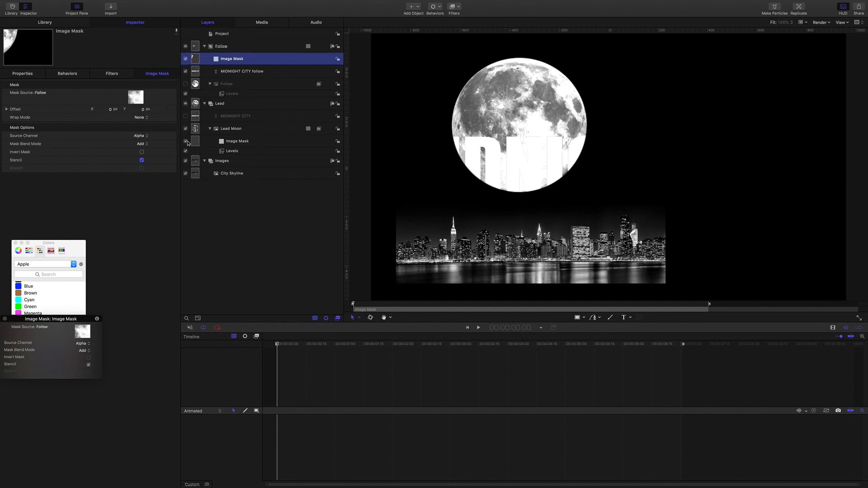
pyautogui.click(148, 146)
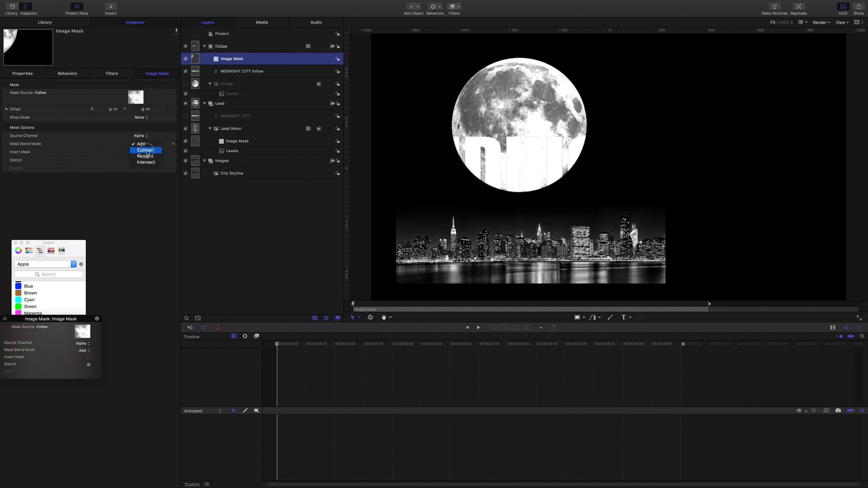
pyautogui.click(161, 175)
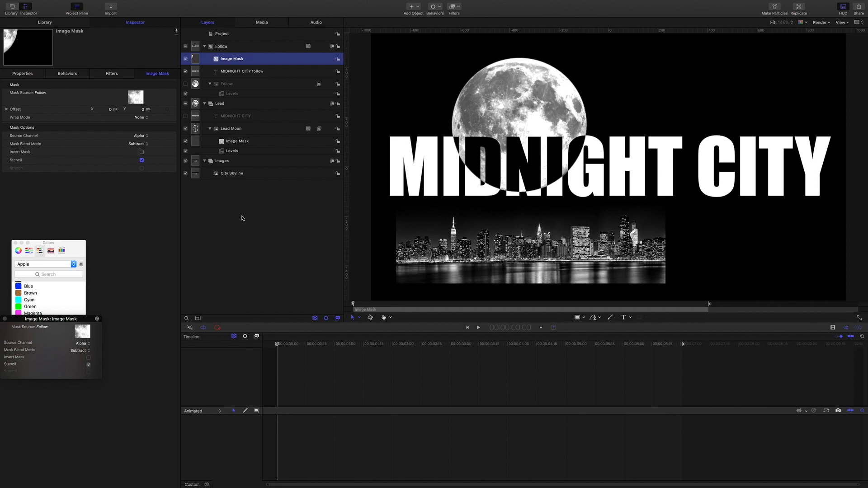
# Move the Images group up behind the title and enlarge it so the skyline spans the full width of the text
pyautogui.click(205, 47)
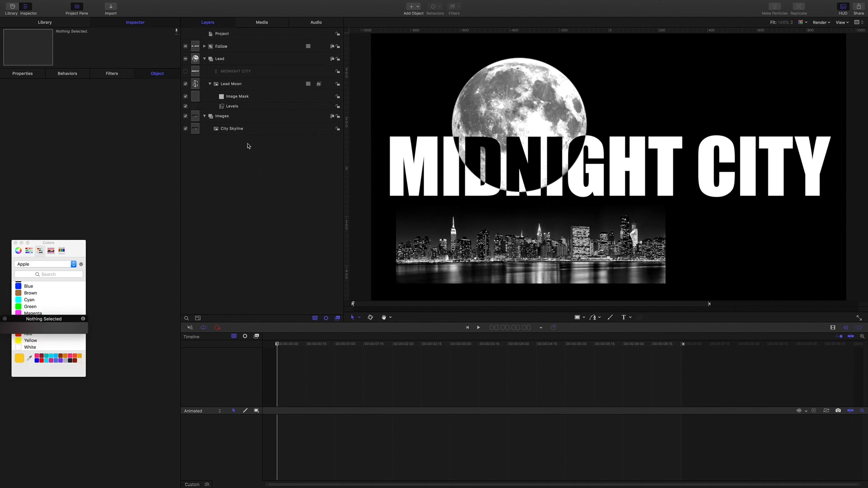
pyautogui.click(220, 118)
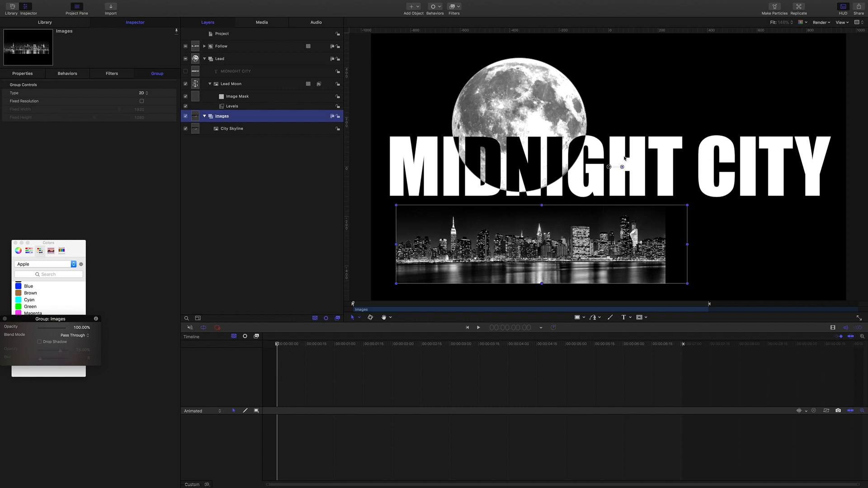
pyautogui.moveTo(524, 250); pyautogui.dragTo(511, 176)
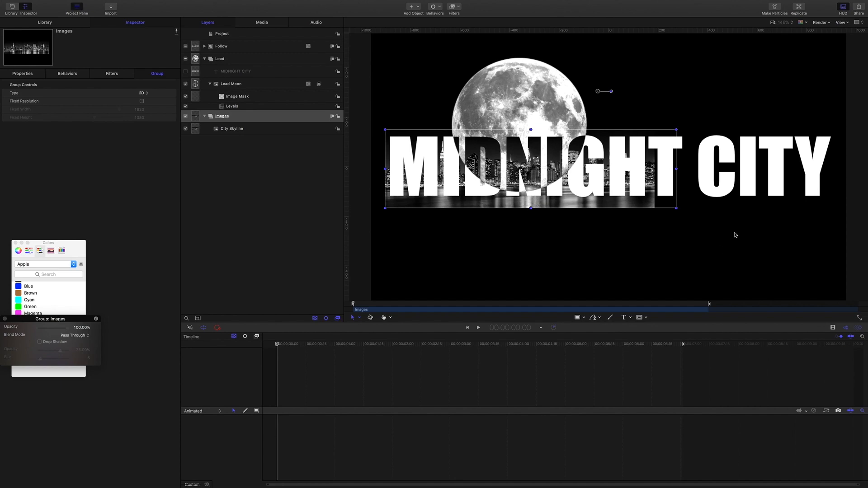
pyautogui.moveTo(676, 208); pyautogui.dragTo(866, 257)
pyautogui.moveTo(609, 227)
pyautogui.mouseDown()
pyautogui.moveTo(609, 201)
pyautogui.moveTo(610, 217)
pyautogui.mouseUp()
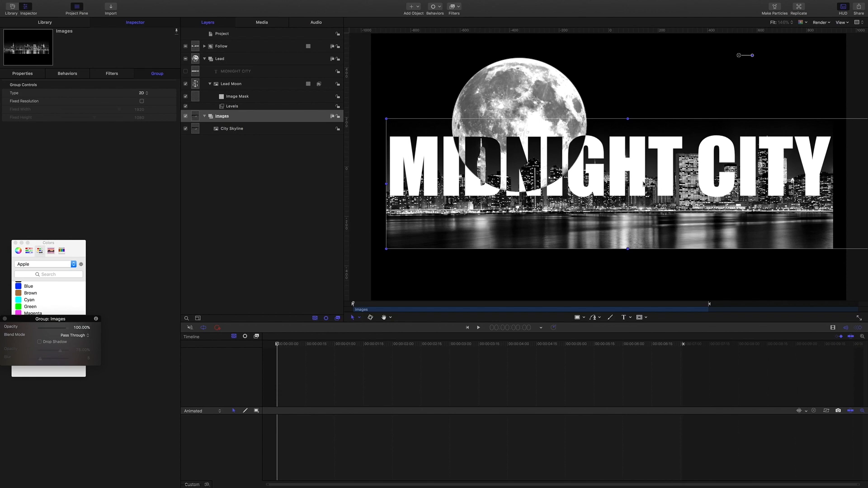
# Add an image mask to City Skyline with the MIDNIGHT CITY text from the Lead group as its source
pyautogui.click(236, 131)
pyautogui.rightClick(235, 130)
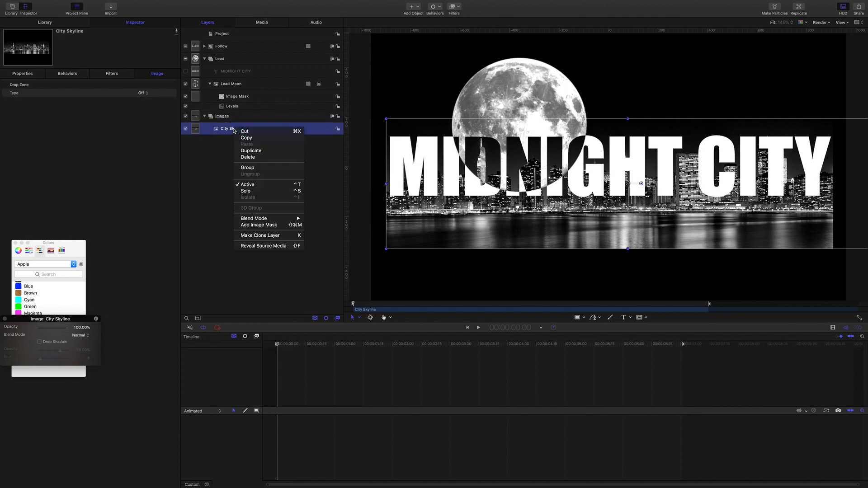
pyautogui.click(254, 226)
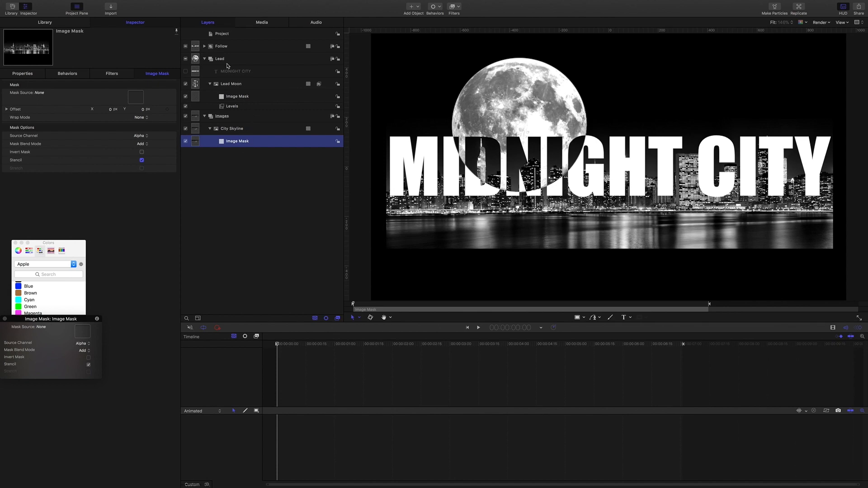
pyautogui.moveTo(238, 73); pyautogui.dragTo(133, 98)
pyautogui.moveTo(133, 98); pyautogui.dragTo(133, 98)
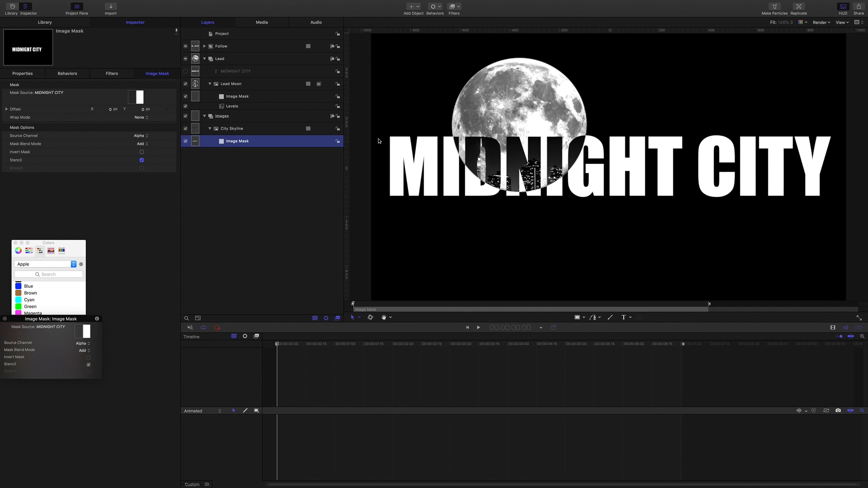
# Add a Link parameter behavior to the Follow moon's Position with Lead Moon as the source object
pyautogui.click(205, 46)
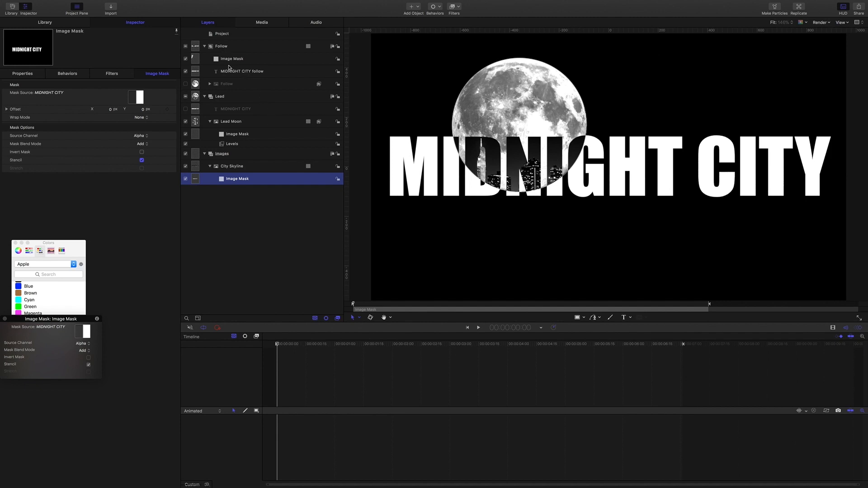
pyautogui.click(226, 85)
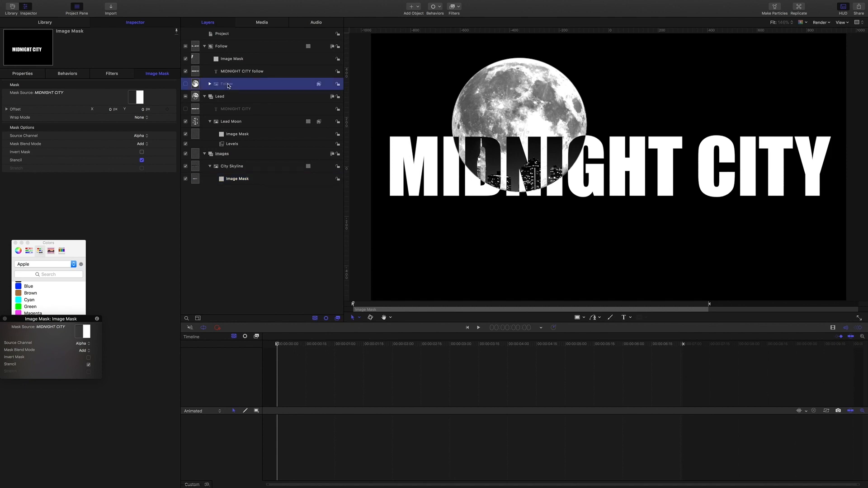
pyautogui.click(26, 75)
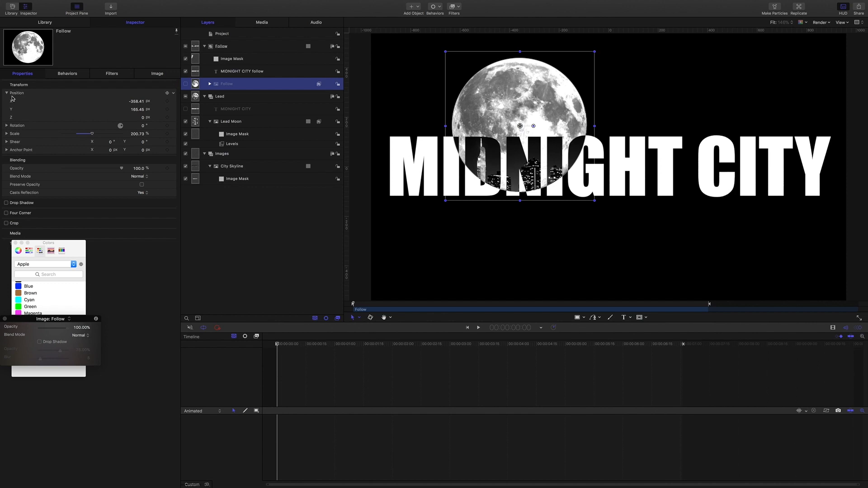
pyautogui.click(174, 94)
pyautogui.moveTo(235, 155)
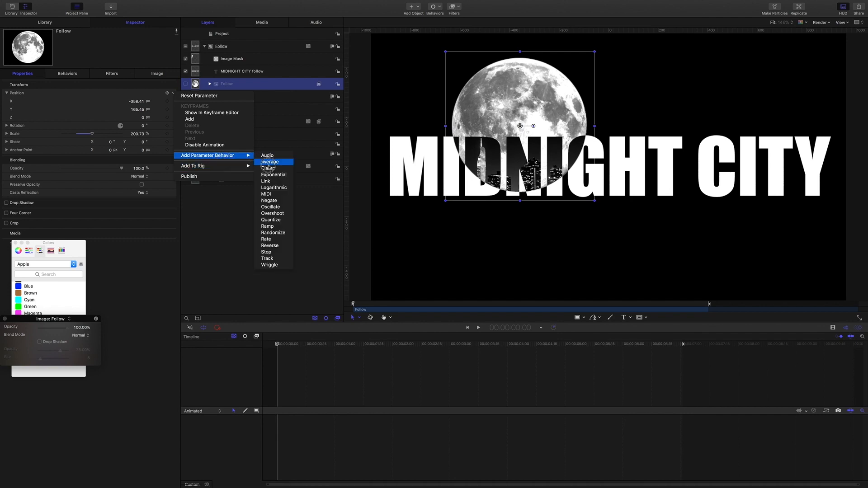
pyautogui.click(269, 181)
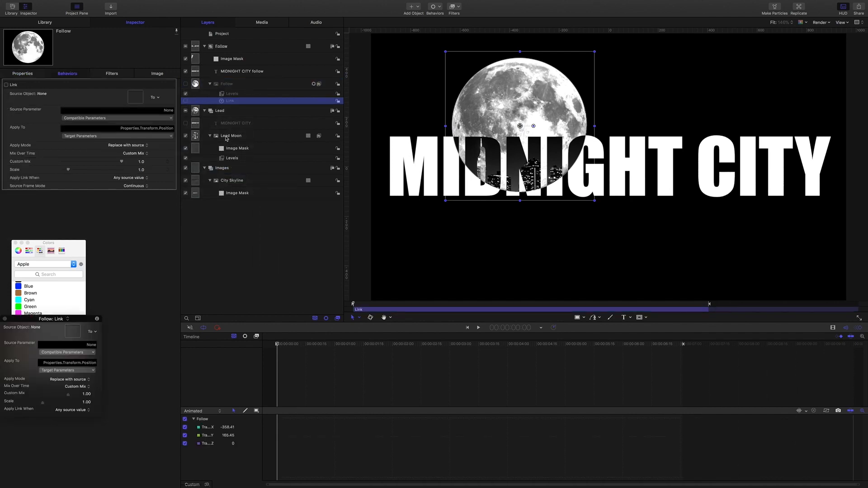
pyautogui.moveTo(226, 137); pyautogui.dragTo(135, 100)
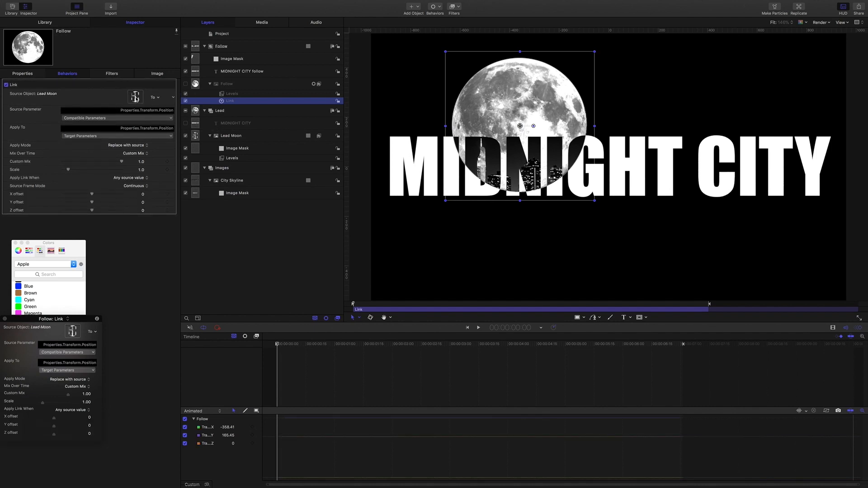
# Add a Link parameter behavior to the Follow moon's Scale with Lead Moon as the source object
pyautogui.click(24, 74)
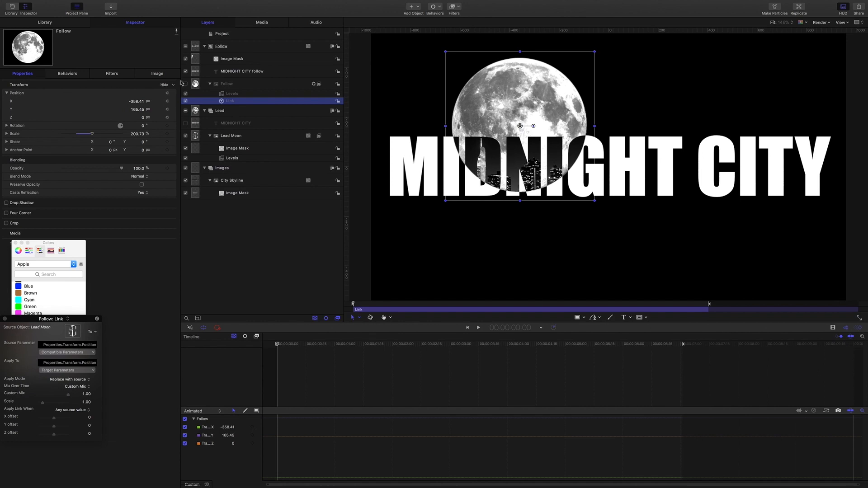
pyautogui.click(229, 85)
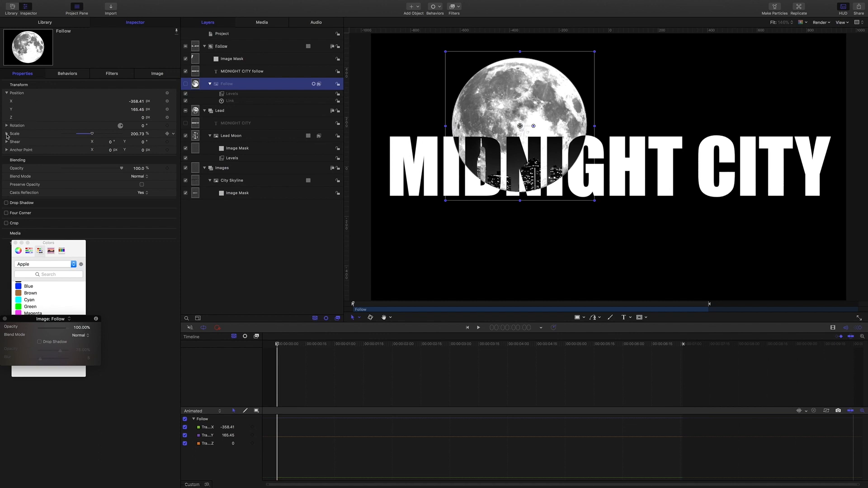
pyautogui.click(173, 134)
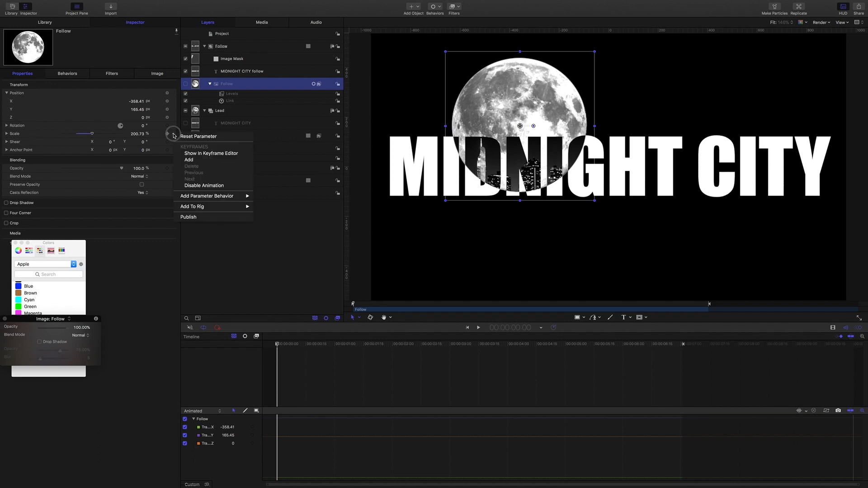
pyautogui.moveTo(201, 196)
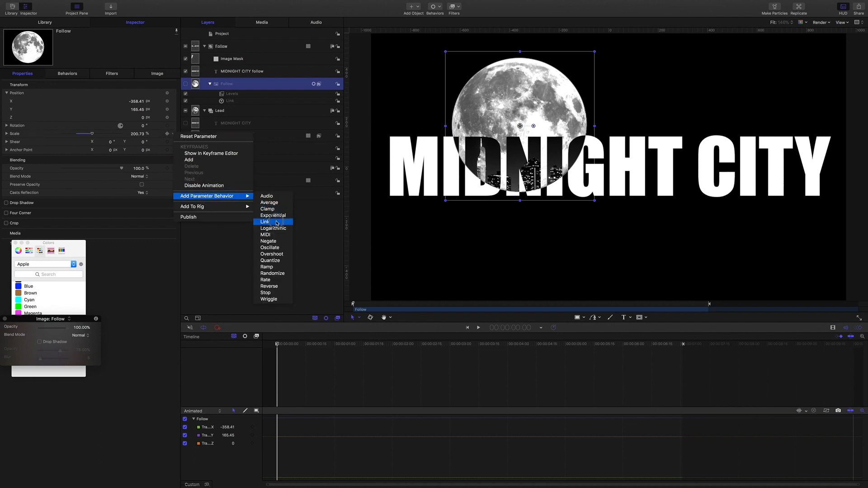
pyautogui.click(278, 219)
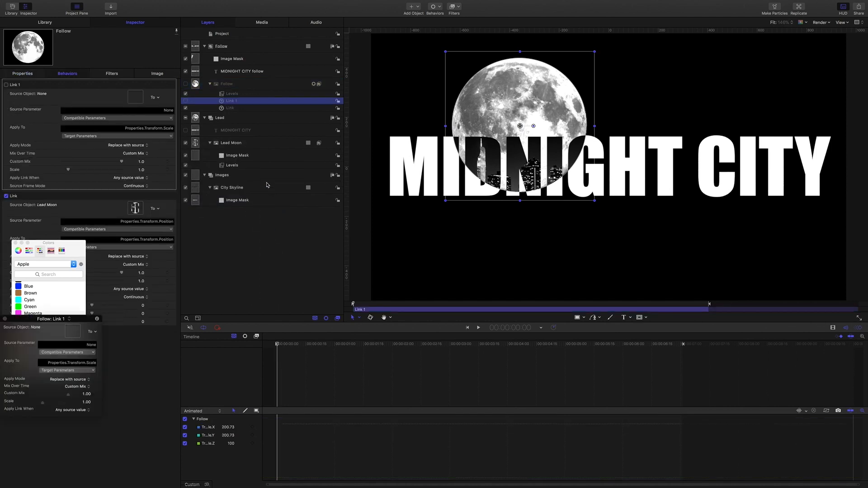
pyautogui.moveTo(231, 144); pyautogui.dragTo(132, 95)
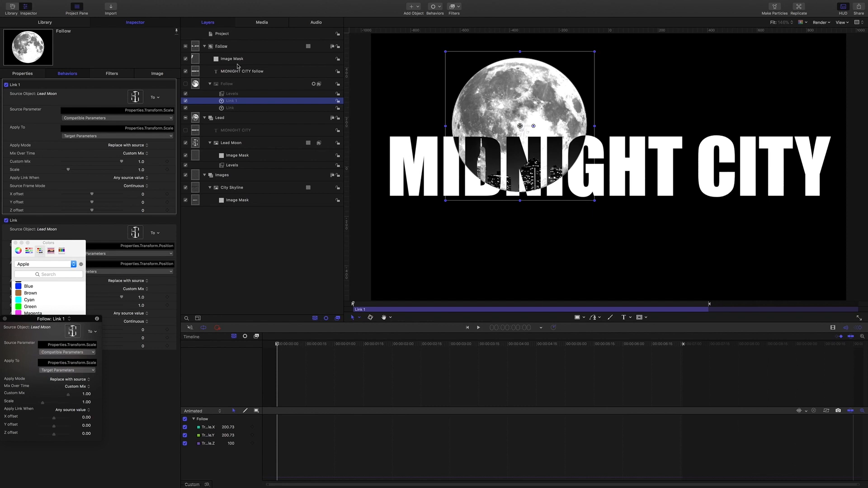
# Collapse Lead Moon's sublayers and move the moon to the canvas's lower-left corner, at about X -932 px, Y -536 px
pyautogui.click(235, 142)
pyautogui.click(209, 142)
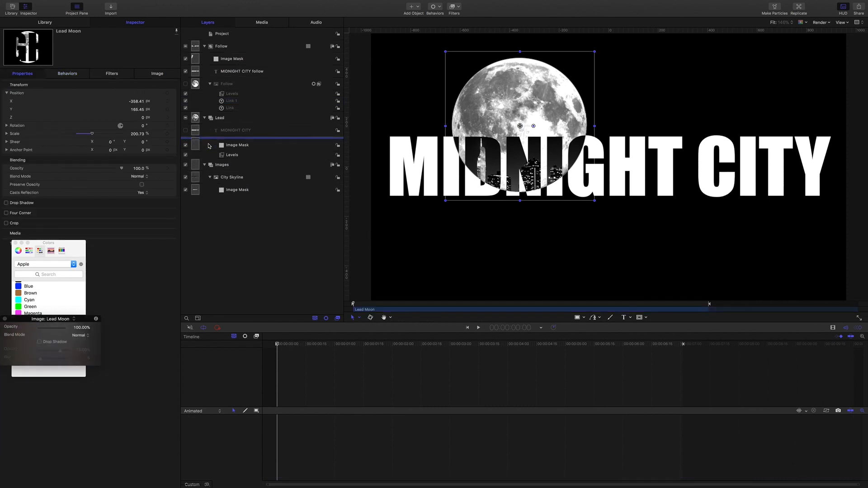
pyautogui.moveTo(516, 94); pyautogui.dragTo(376, 267)
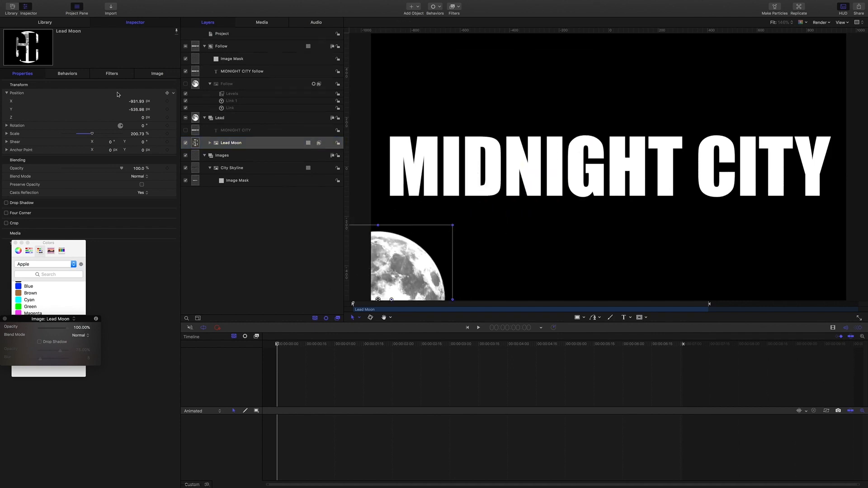
# Keyframe Lead Moon's starting Position and Scale at the first frame, and at 7:00 move it to about X 575 px, Y 39 px
pyautogui.click(168, 93)
pyautogui.click(167, 134)
pyautogui.moveTo(277, 344); pyautogui.dragTo(681, 365)
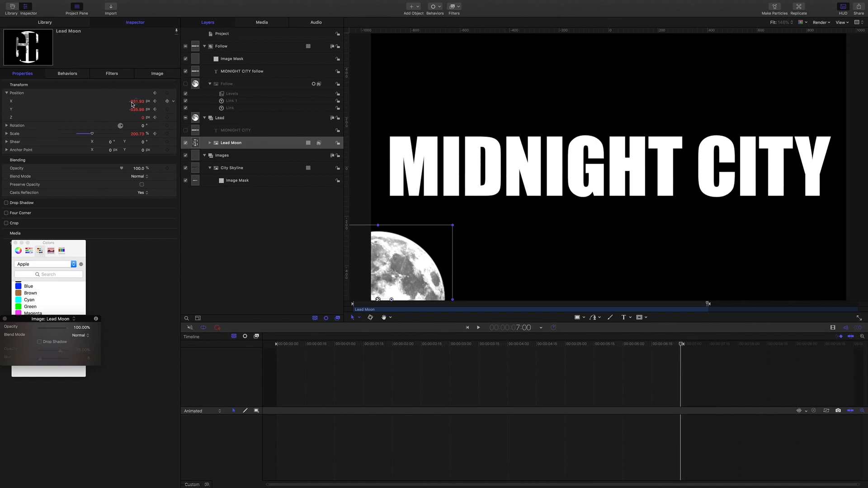
pyautogui.moveTo(137, 100)
pyautogui.mouseDown()
pyautogui.moveTo(156, 101)
pyautogui.moveTo(135, 110)
pyautogui.mouseUp()
pyautogui.moveTo(751, 127); pyautogui.dragTo(751, 157)
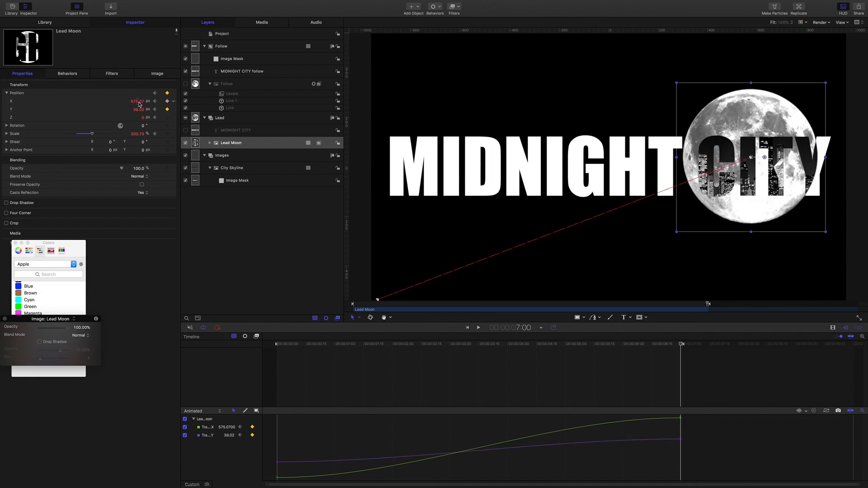
# At 7:00, enlarge Lead Moon to about 353% scale, shift it to about X 440 px, and play the animation from the start
pyautogui.moveTo(137, 134)
pyautogui.mouseDown()
pyautogui.moveTo(138, 81)
pyautogui.moveTo(139, 142)
pyautogui.mouseUp()
pyautogui.moveTo(137, 102); pyautogui.dragTo(137, 105)
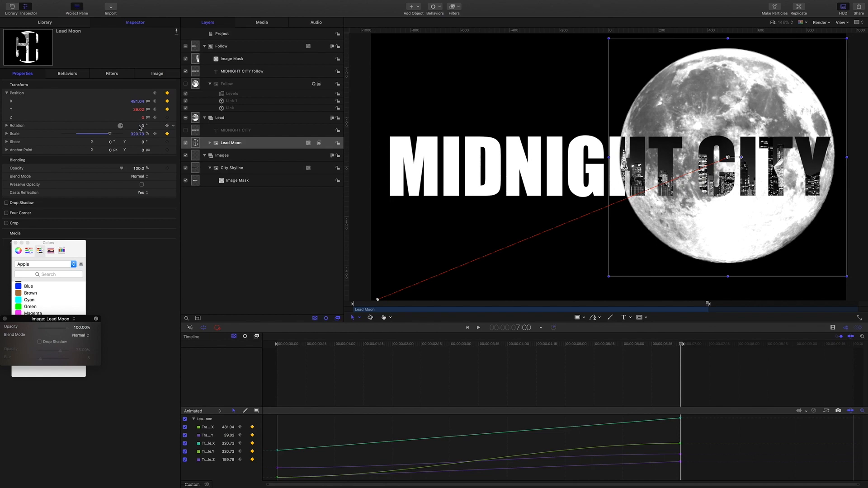
pyautogui.moveTo(137, 134); pyautogui.dragTo(144, 134)
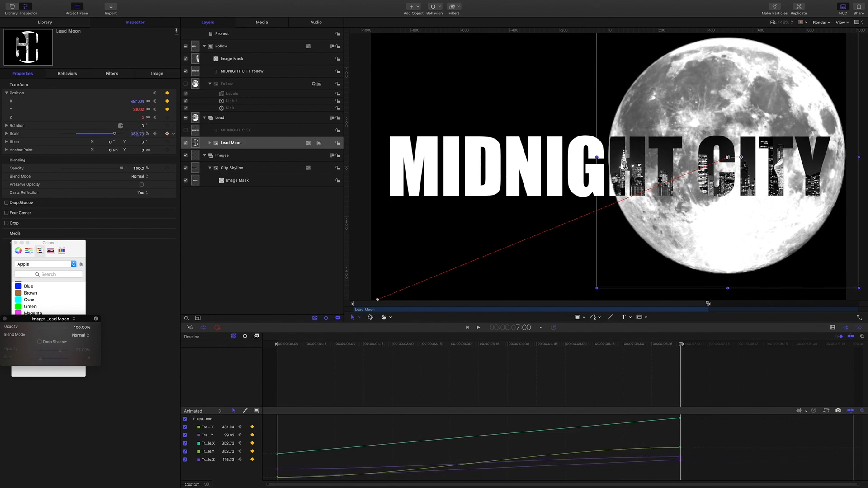
pyautogui.moveTo(138, 101); pyautogui.dragTo(131, 101)
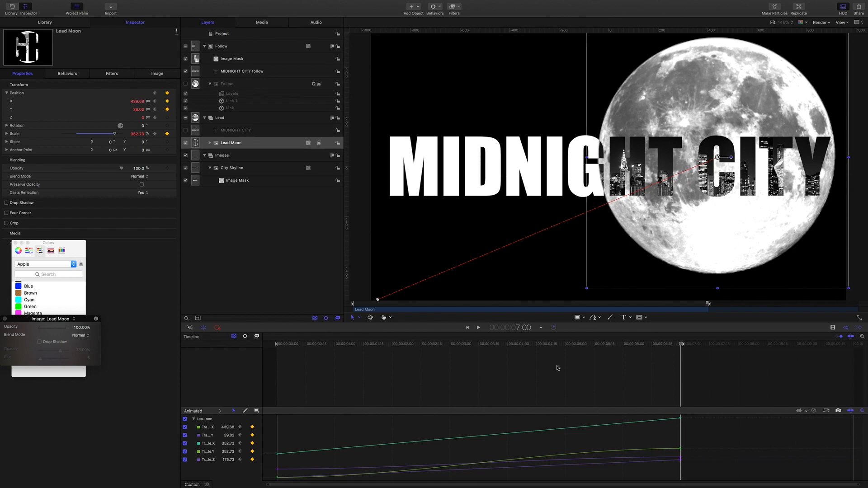
pyautogui.moveTo(677, 346); pyautogui.dragTo(215, 352)
pyautogui.press('space')
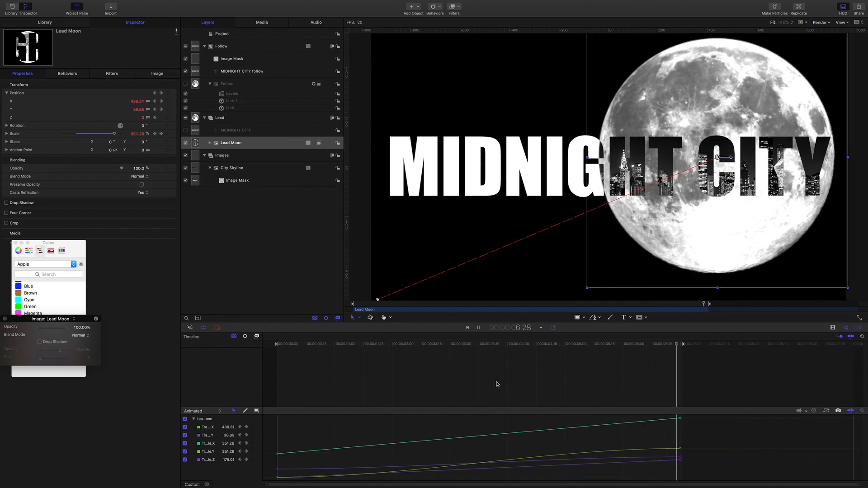
# Create a new curve set named Moon in the keyframe editor
pyautogui.click(194, 412)
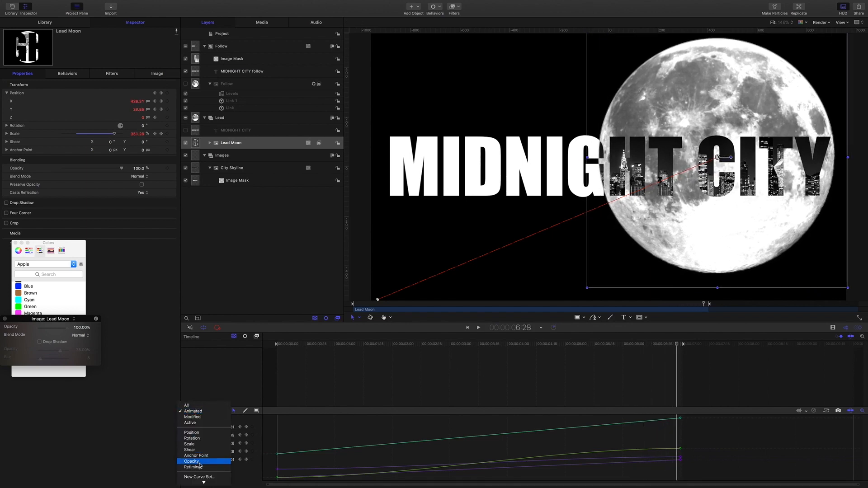
pyautogui.click(199, 477)
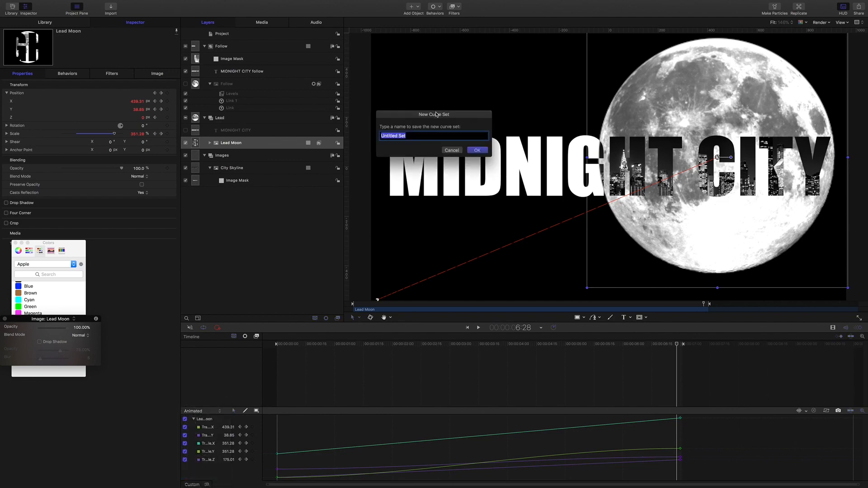
pyautogui.write('Moon')
pyautogui.press('Return')
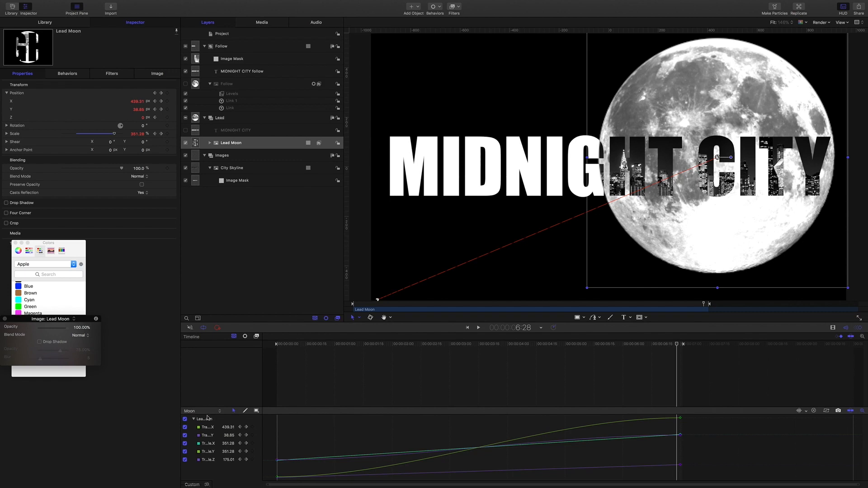
# Remove the Position X, Position Y and Scale Z curves from the Moon curve set, keeping only Scale X and Y
pyautogui.moveTo(208, 428); pyautogui.dragTo(251, 213)
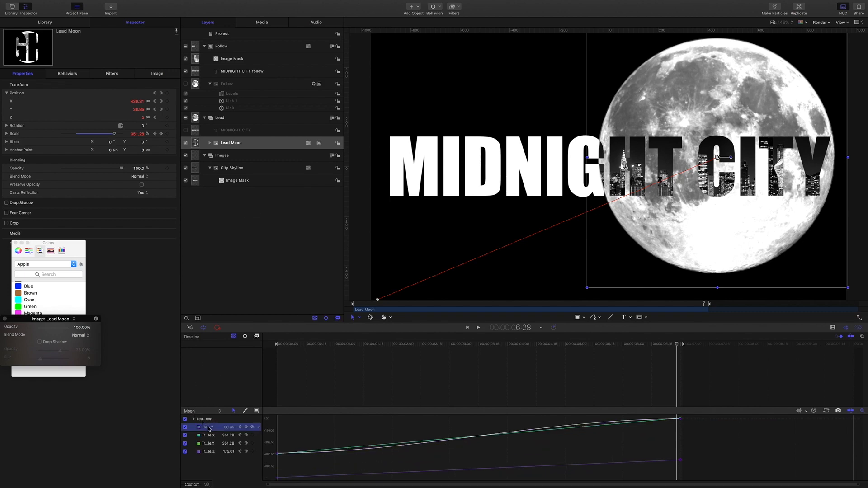
pyautogui.moveTo(248, 272); pyautogui.dragTo(246, 274)
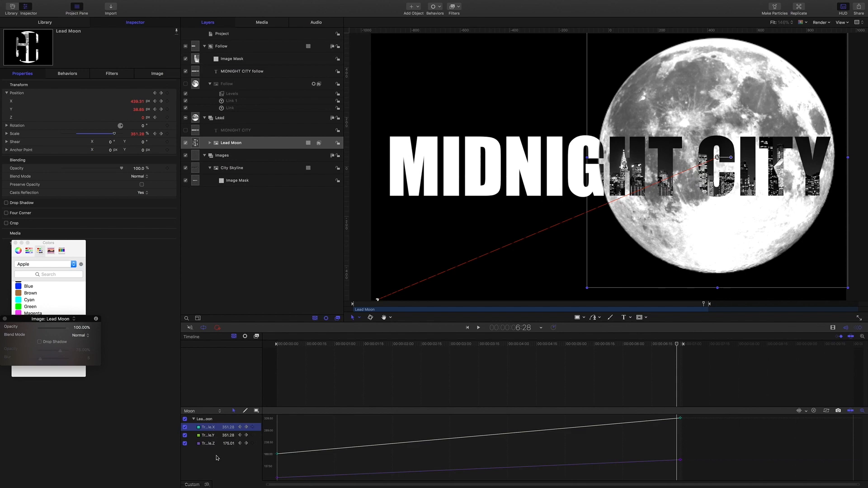
pyautogui.moveTo(212, 441); pyautogui.dragTo(245, 265)
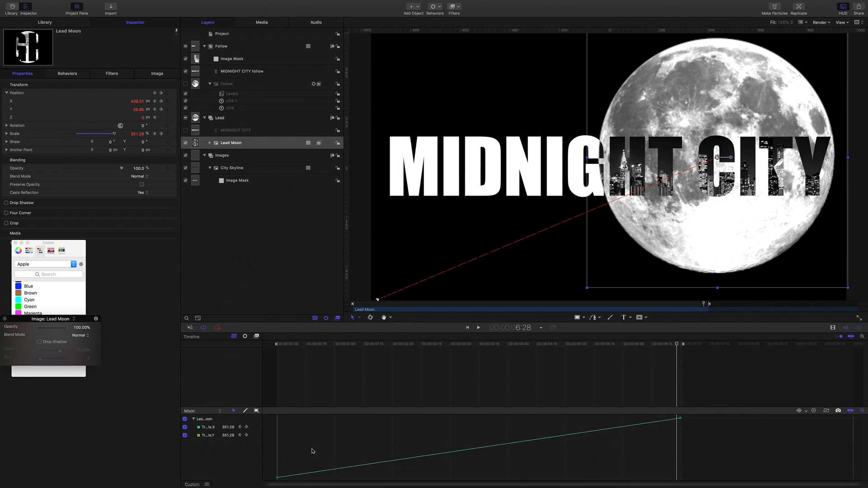
# Set the interpolation of all Scale X and Y keyframes to Bezier and play the animation from the start
pyautogui.click(212, 436)
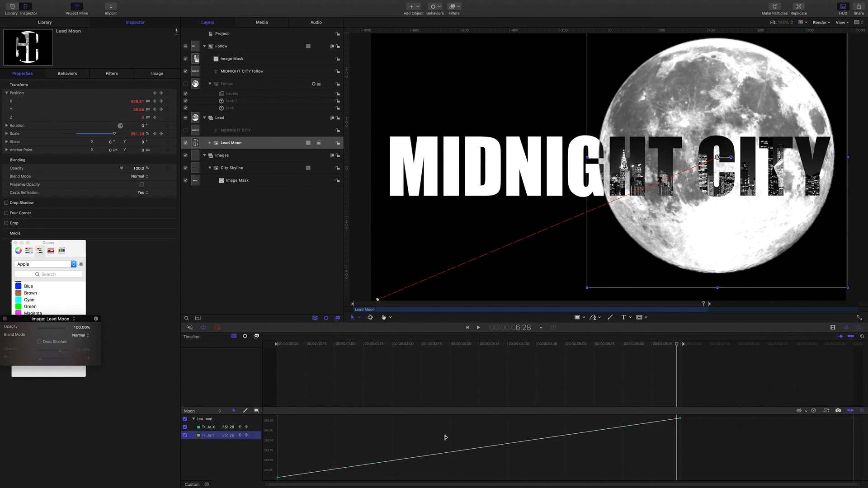
pyautogui.click(323, 431)
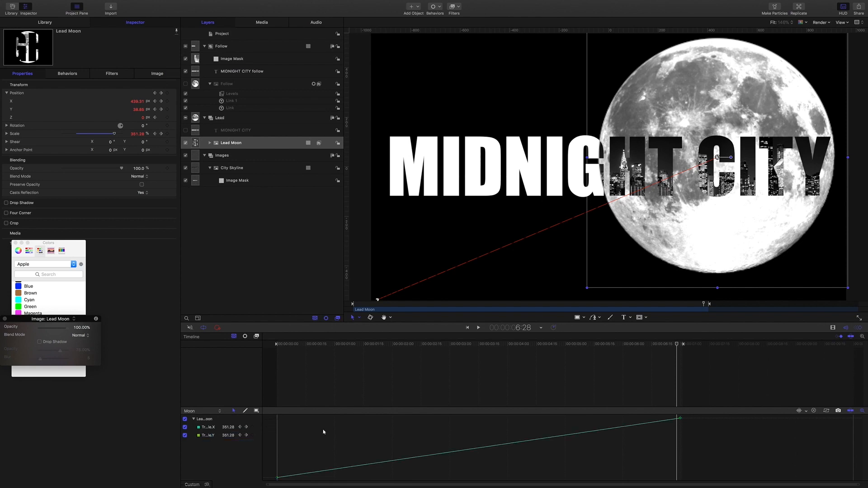
pyautogui.moveTo(272, 418); pyautogui.dragTo(744, 479)
pyautogui.rightClick(679, 419)
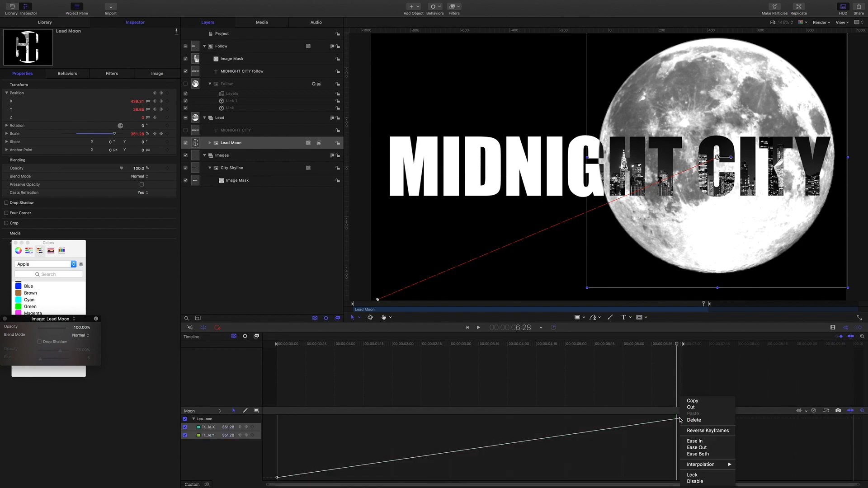
pyautogui.moveTo(696, 467)
pyautogui.click(747, 462)
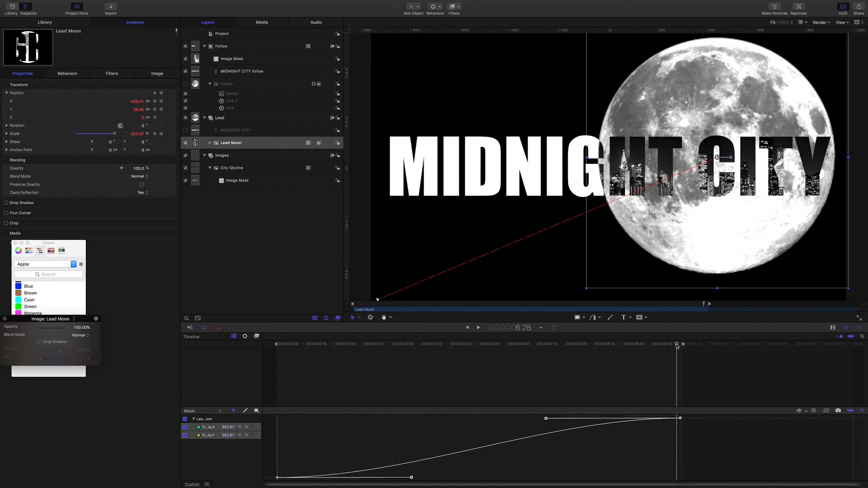
pyautogui.moveTo(677, 346); pyautogui.dragTo(186, 364)
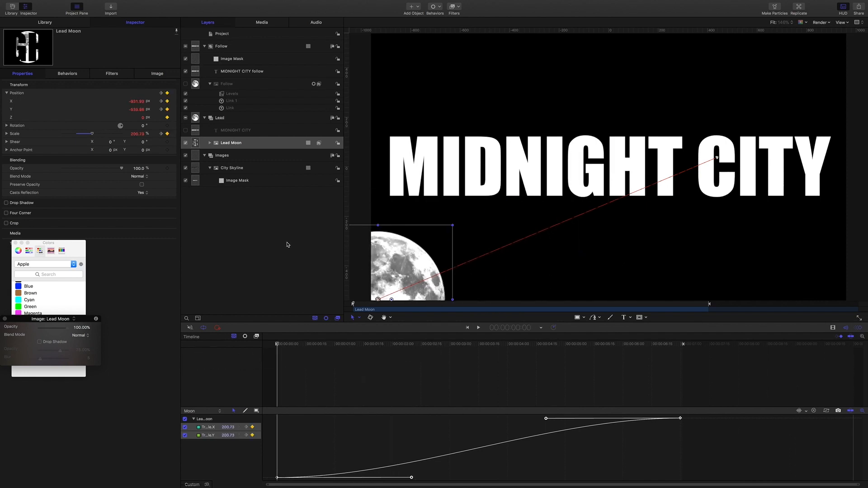
pyautogui.press('space')
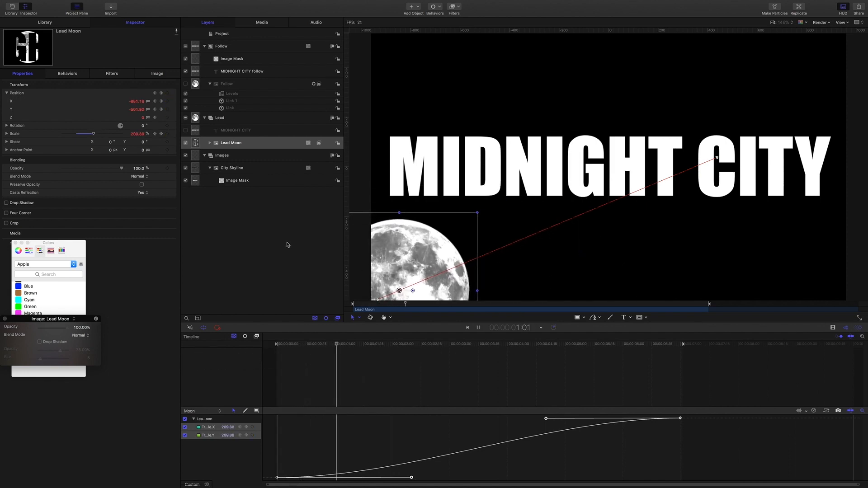